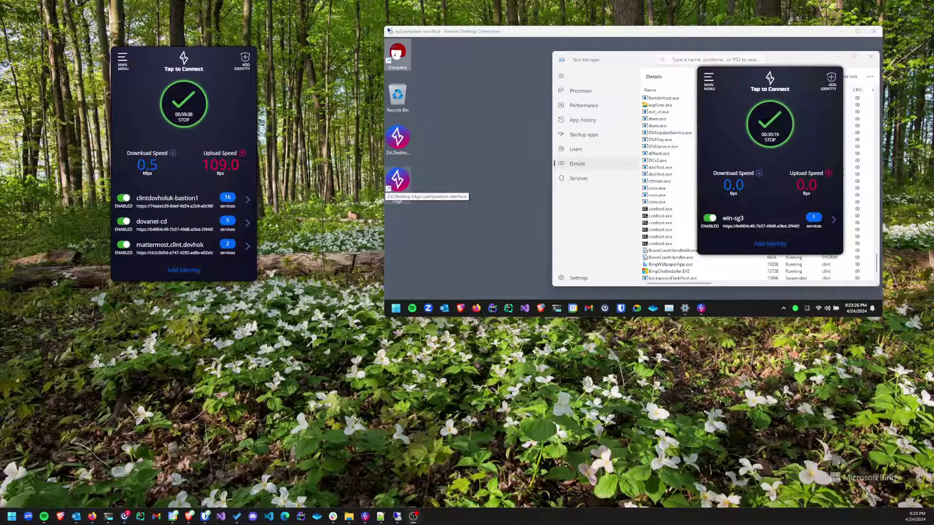
Position the local Ziti Desktop Edge window, the remote client and the Remote Desktop window side by side
mouse_move(186, 61)
left_mouse_down()
mouse_move(181, 41)
mouse_move(190, 57)
mouse_move(171, 57)
left_mouse_up()
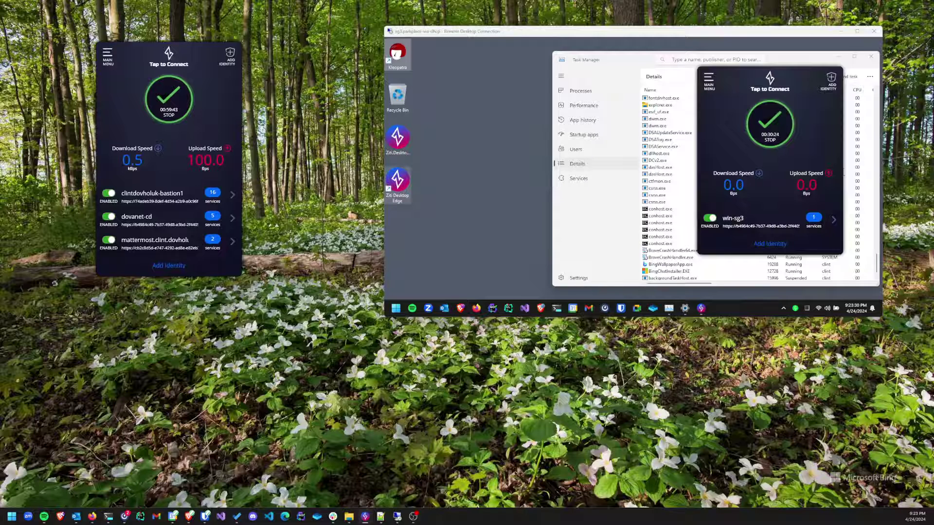
left_click(770, 81)
left_click_drag(774, 83, 618, 96)
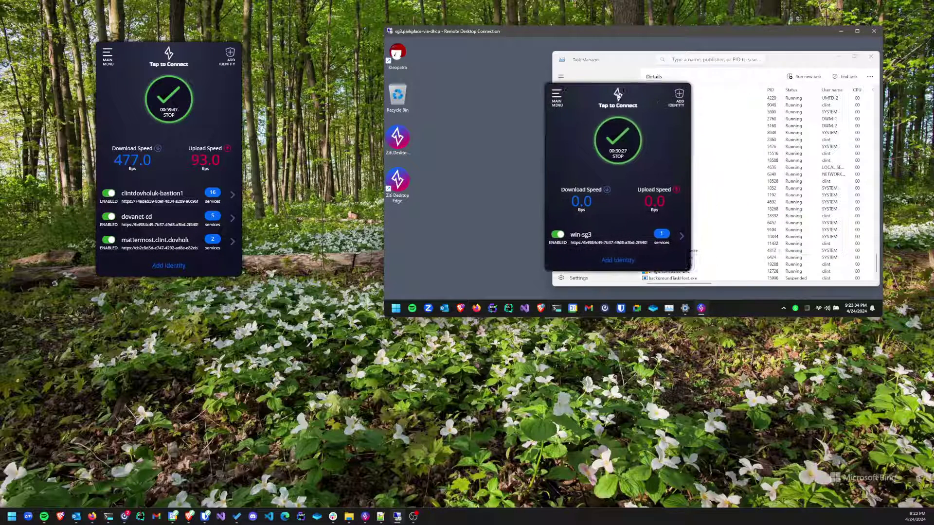
mouse_move(497, 32)
left_mouse_down()
mouse_move(456, 25)
mouse_move(483, 57)
mouse_move(495, 31)
mouse_move(479, 35)
left_mouse_up()
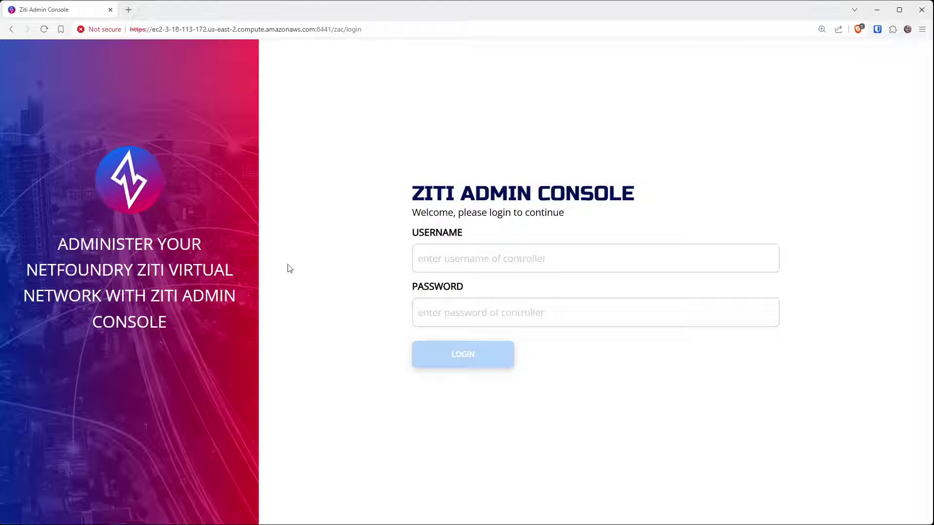
Log in as admin with the controller password to reach the dashboard showing 2 identities
left_click(474, 252)
type("admin")
key("Tab")
type("******")
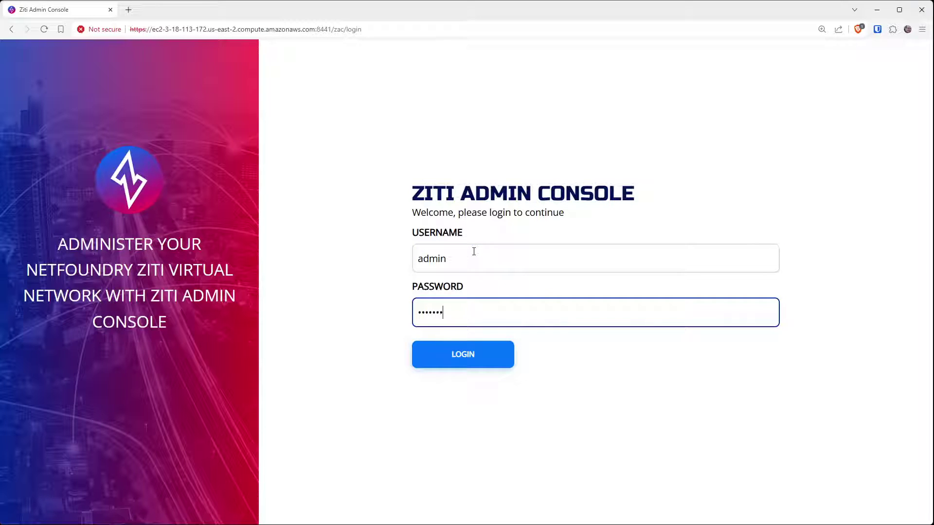
key("Return")
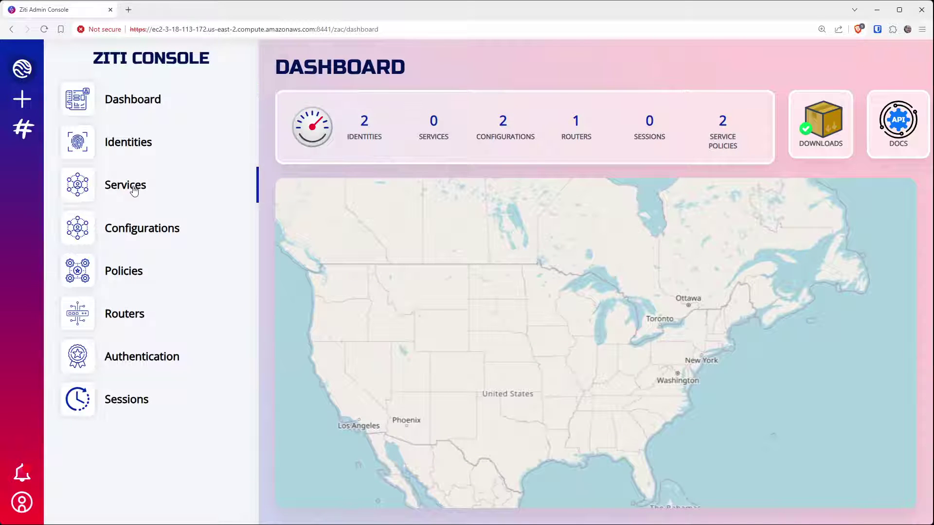
Start a new identity named local-computer from the Identities list
left_click(136, 147)
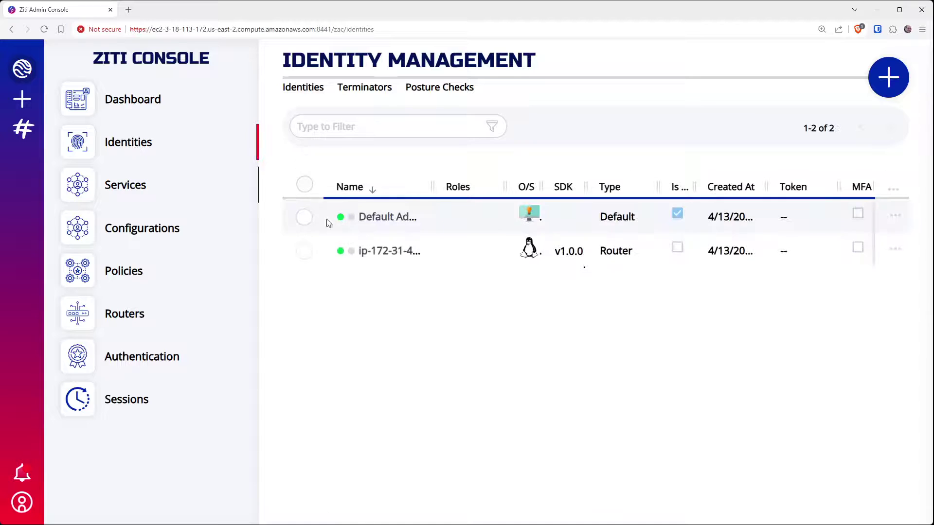
left_click(882, 90)
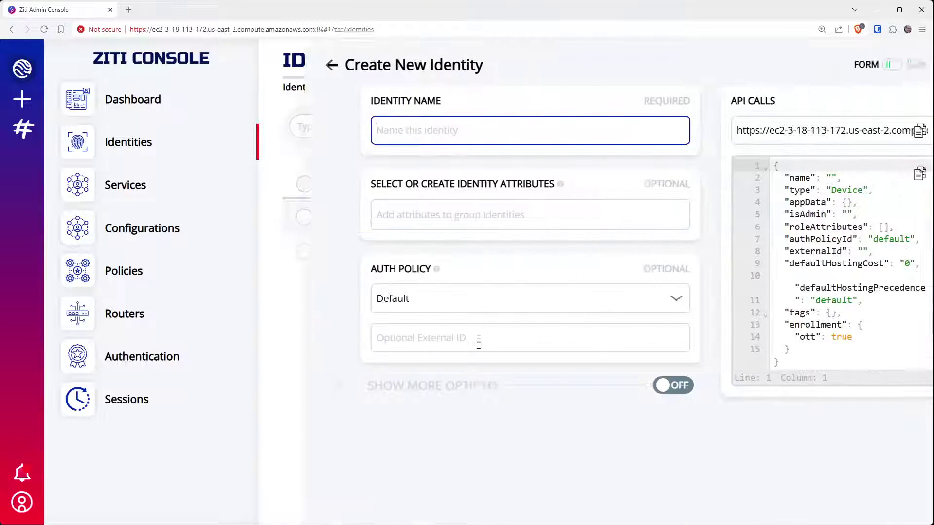
type("lo")
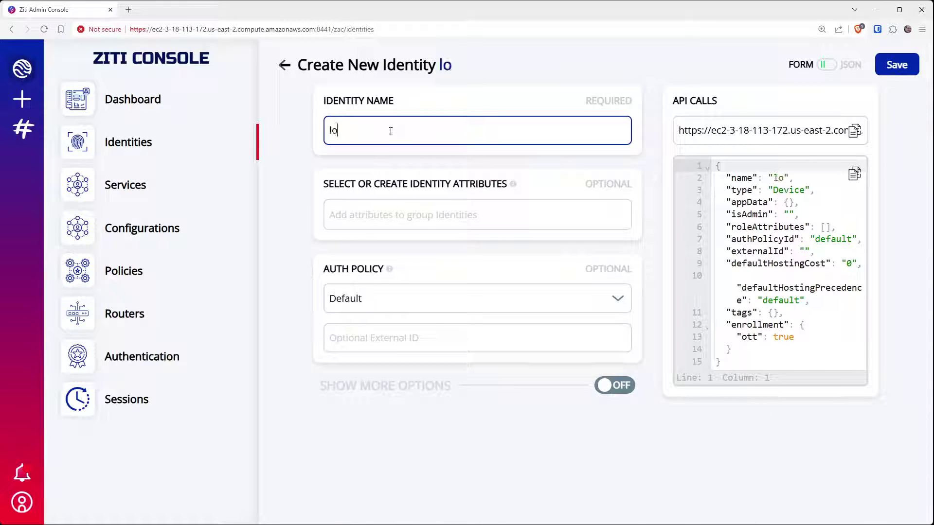
type("cal-computer")
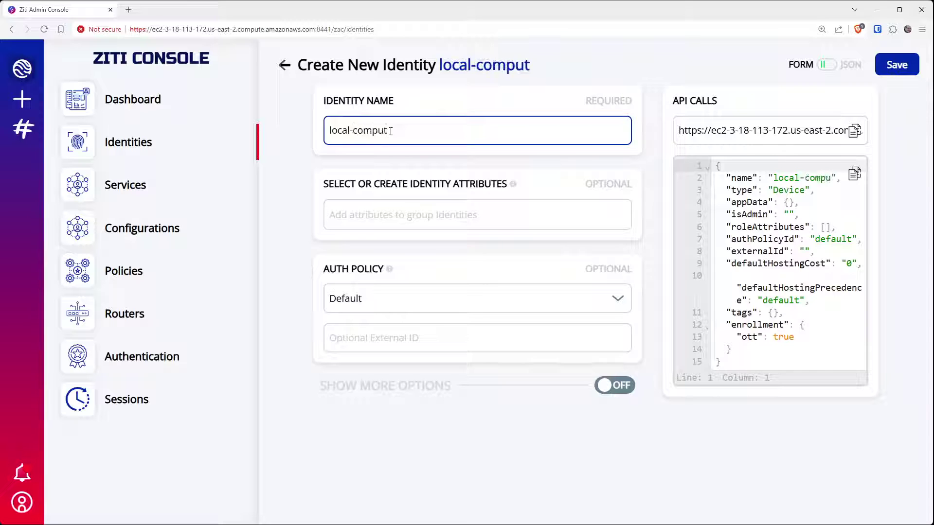
Give it the attributes home and remote-desktop-able, then save the identity
left_click(432, 225)
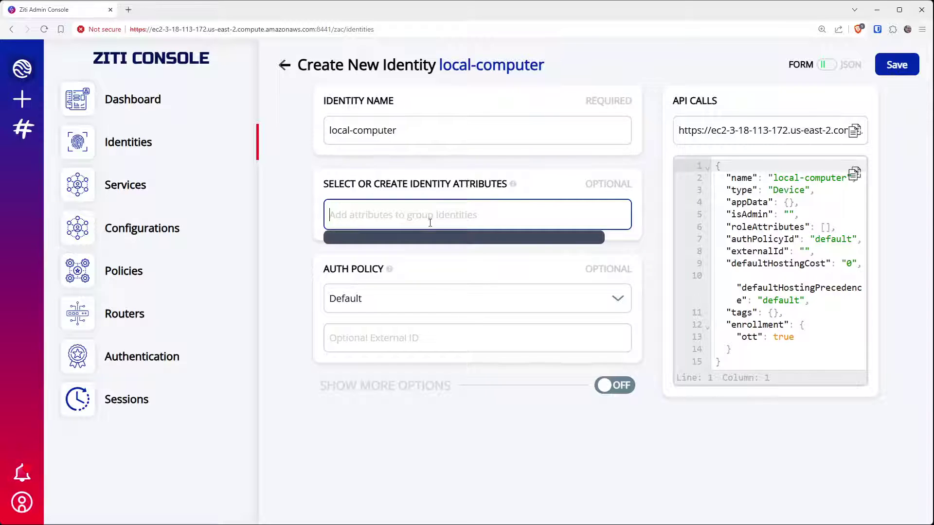
type("home")
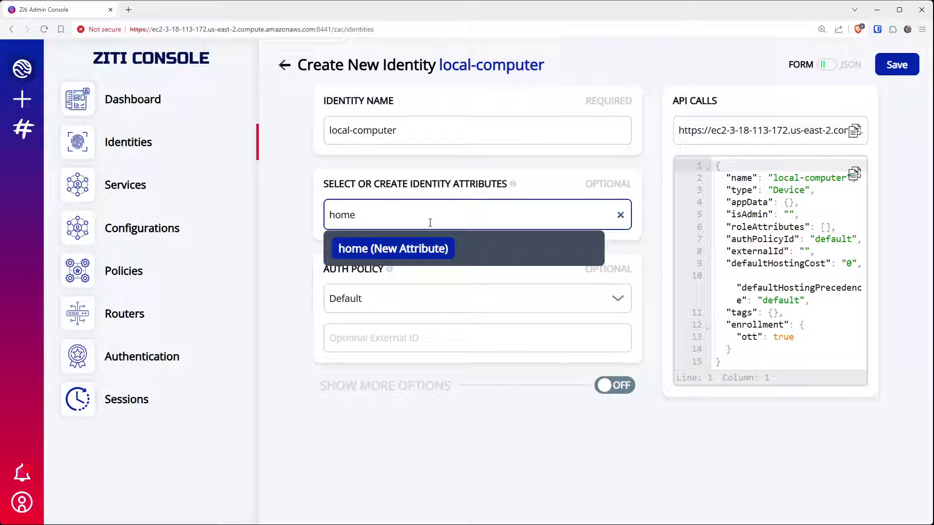
key("Return")
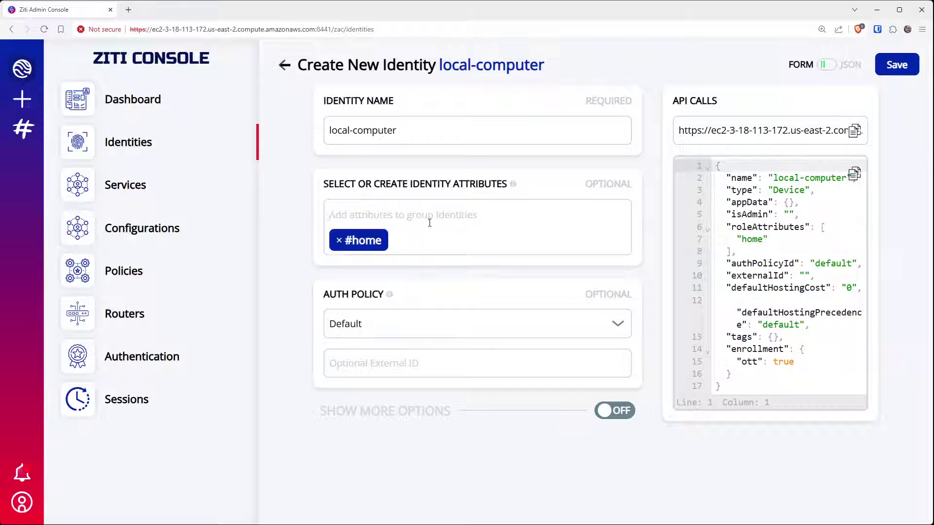
type("remote-ded")
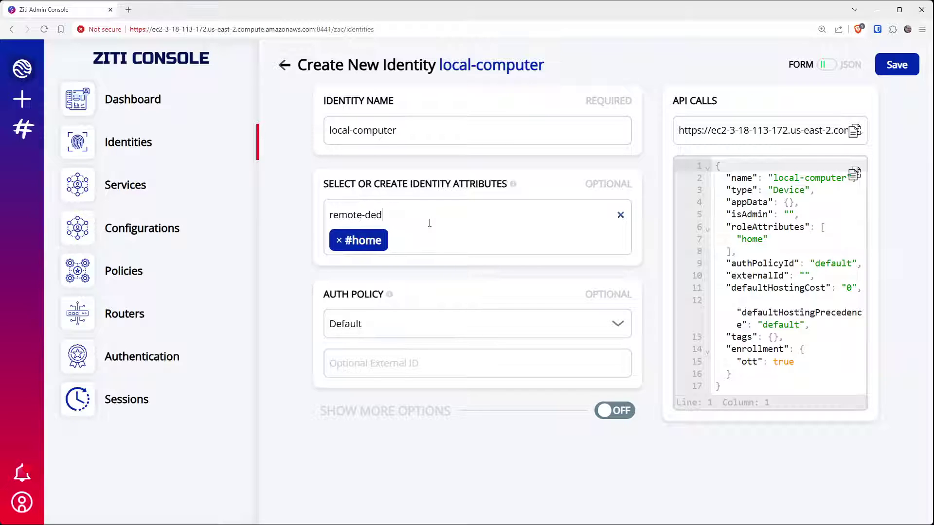
key("BackSpace")
type("sktop-able")
key("Return")
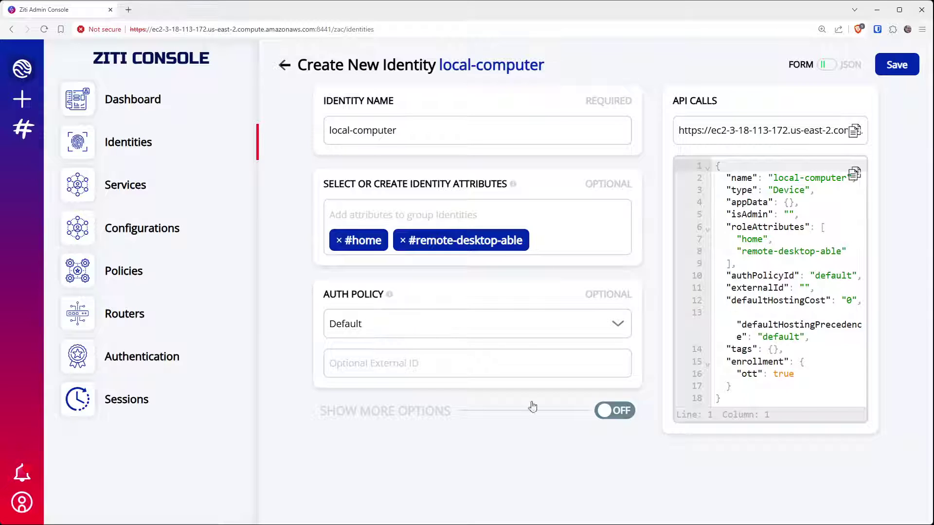
left_click_drag(398, 130, 292, 129)
left_click(903, 67)
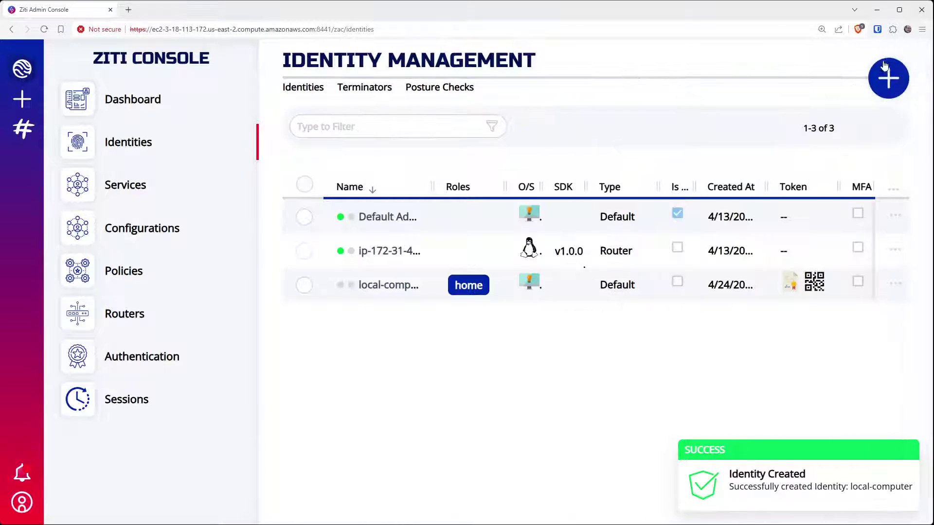
Show local-computer's enrollment token, check its expiry date, and download the enrollment JWT
left_click_drag(732, 474, 818, 484)
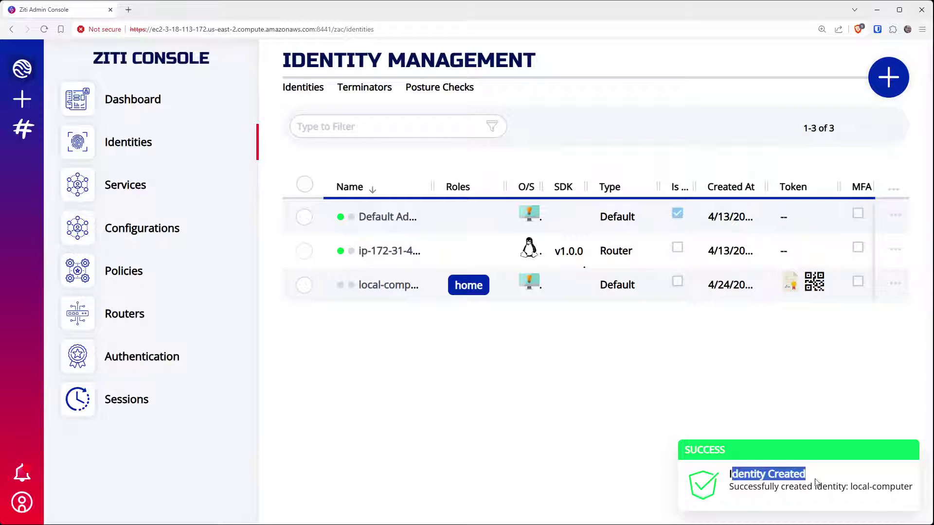
left_click(774, 491)
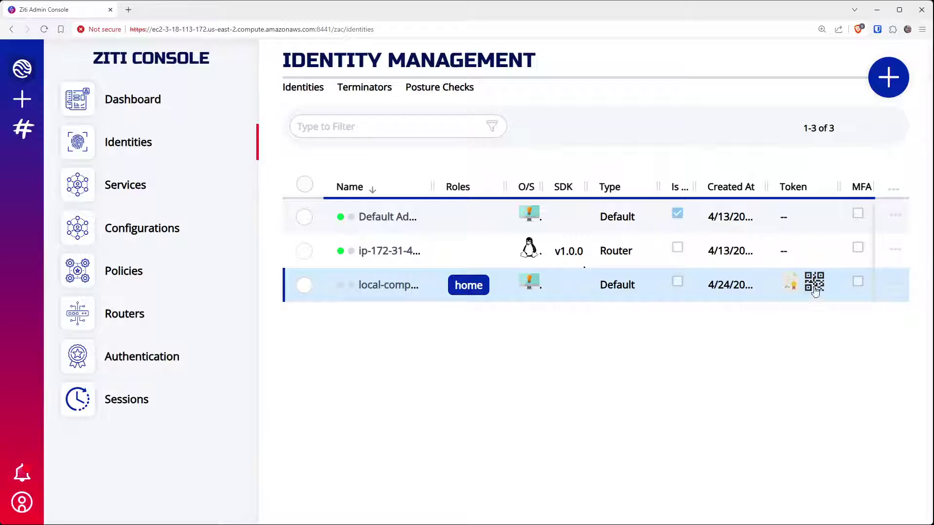
left_click(814, 283)
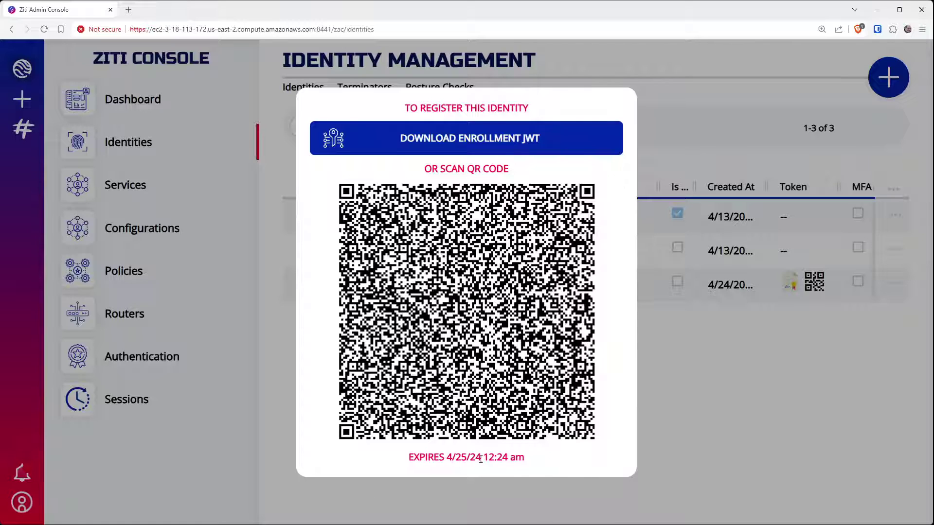
left_click_drag(445, 458, 483, 459)
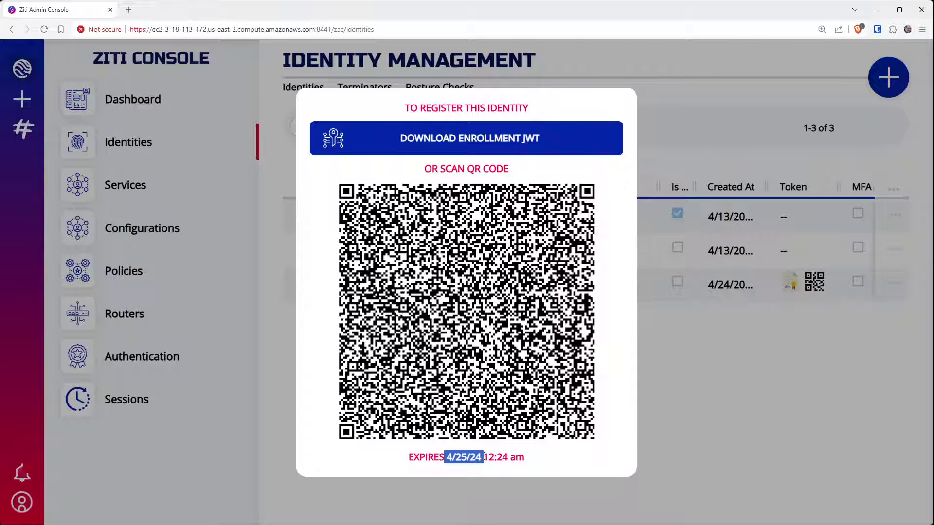
left_click(486, 458)
left_click_drag(530, 463, 395, 461)
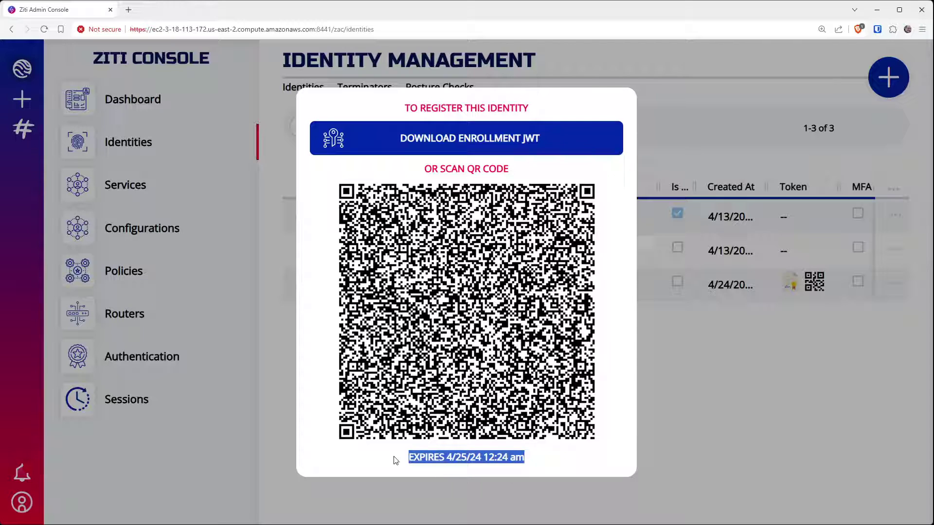
left_click(431, 457)
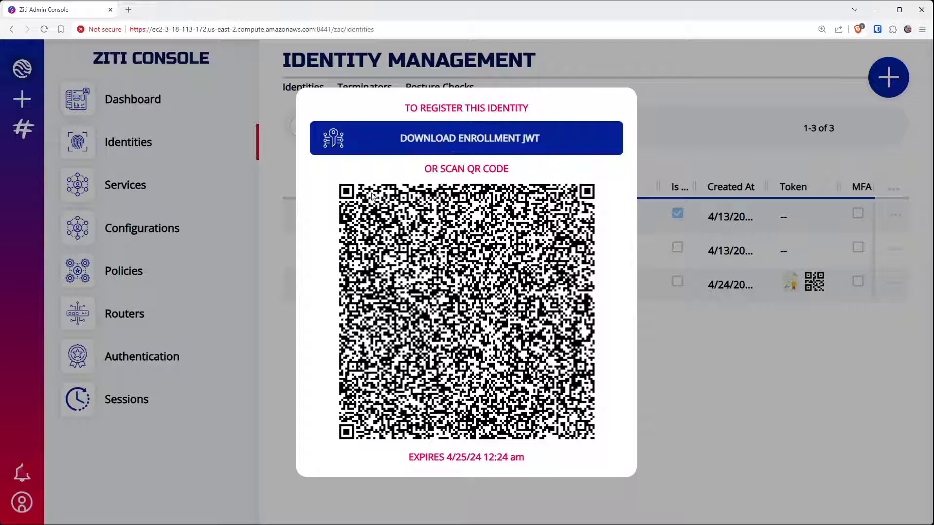
left_click(466, 142)
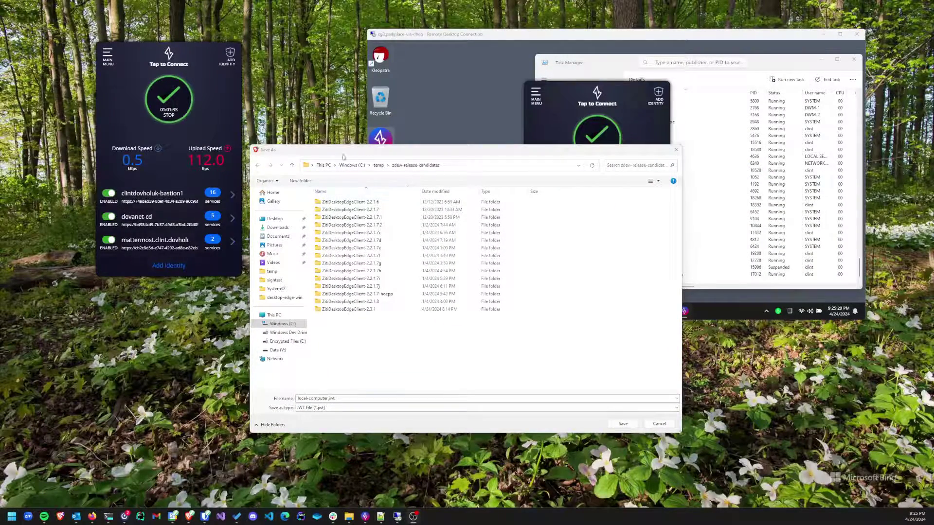
Save local-computer.jwt into C:\temp
left_click(346, 398)
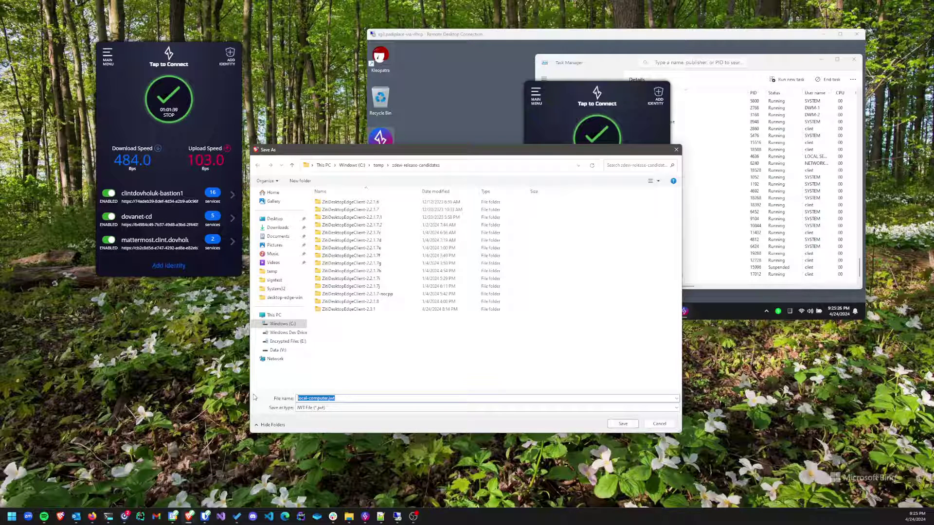
type("..\\")
key("Return")
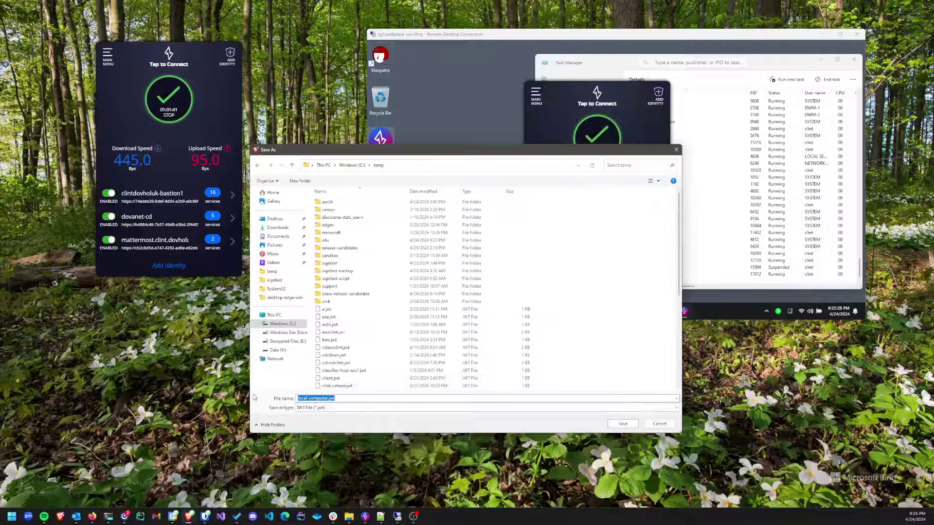
left_click(623, 425)
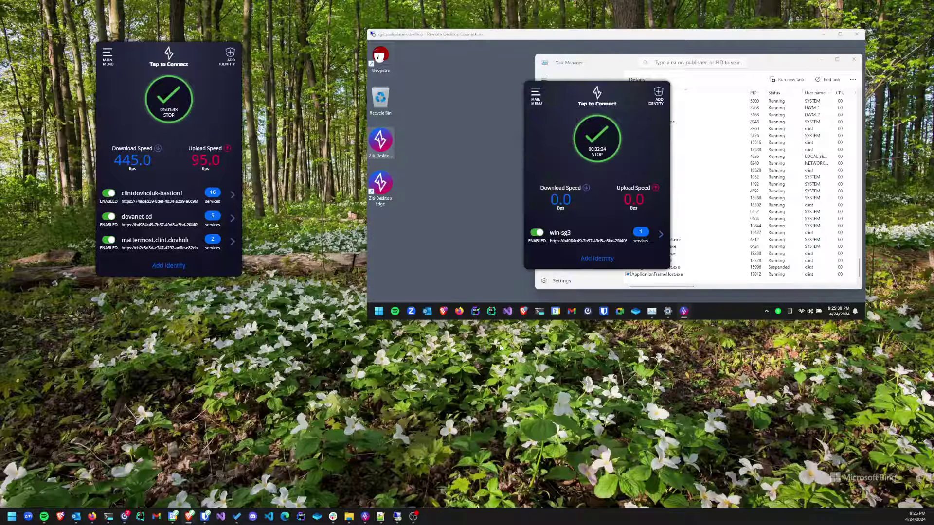
Add c:\temp\local-computer.jwt as a new identity in the local Ziti Desktop Edge
left_click(232, 263)
left_click(168, 269)
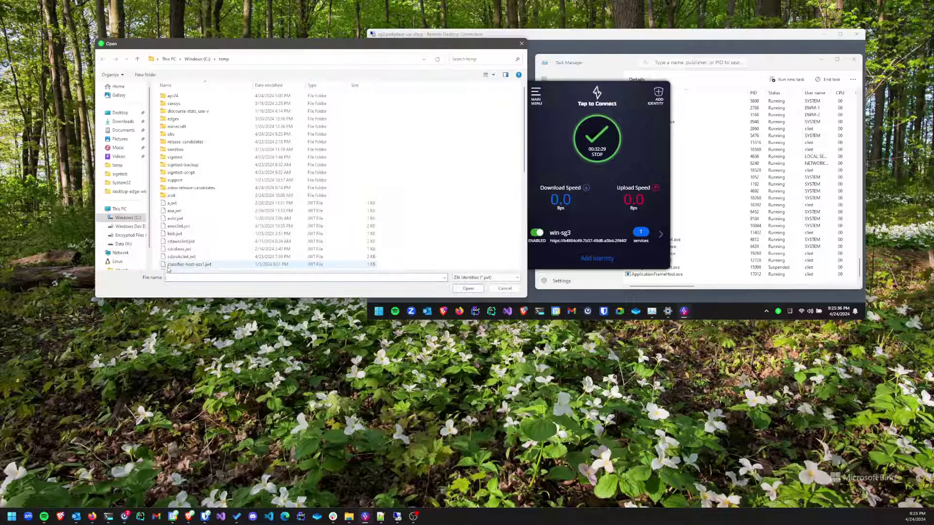
type("c:\\temp\\l")
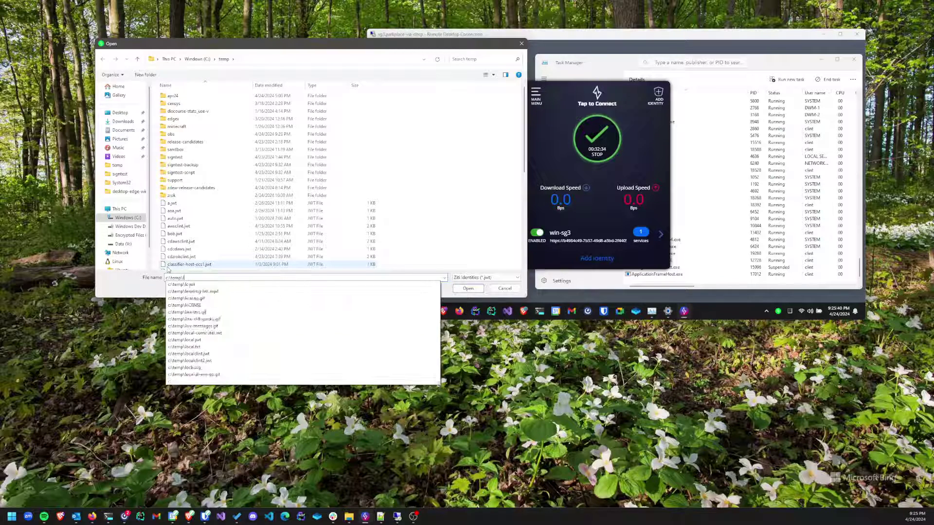
type("ocal-computer.jwt")
key("Return")
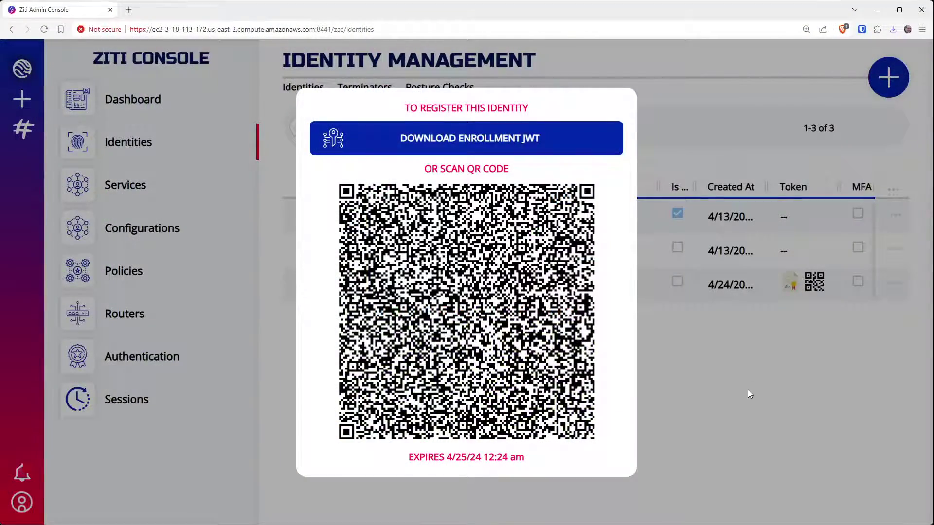
Close the QR dialog, then create and save a new identity called remote-computer
left_click(748, 390)
left_click(889, 76)
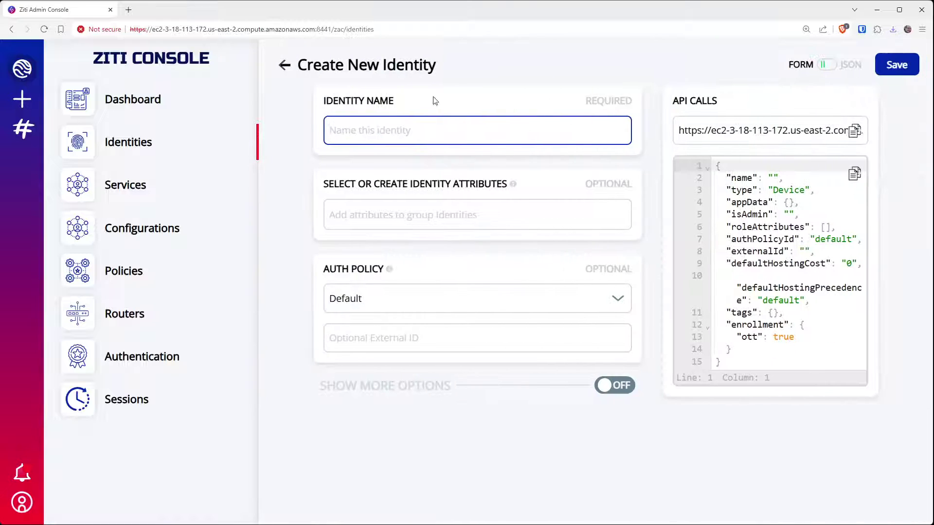
type("remote-compu")
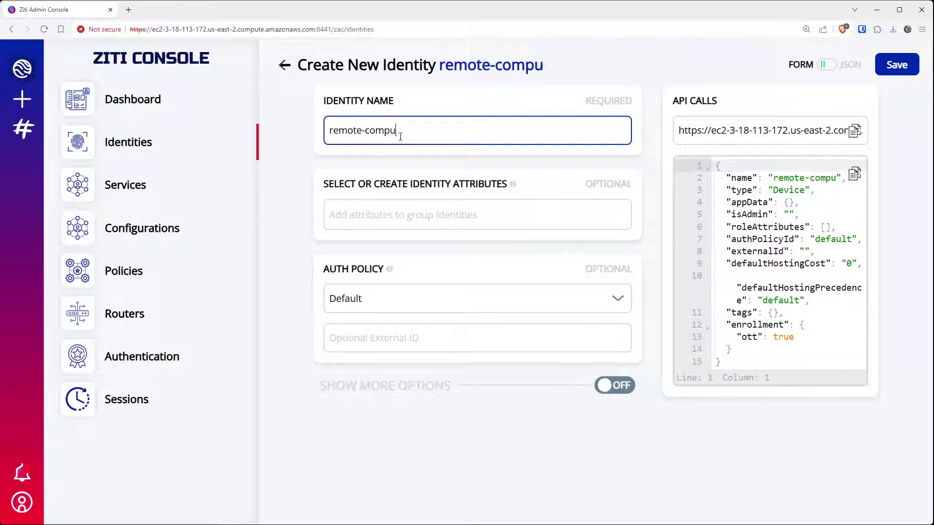
type("ter")
left_click(894, 65)
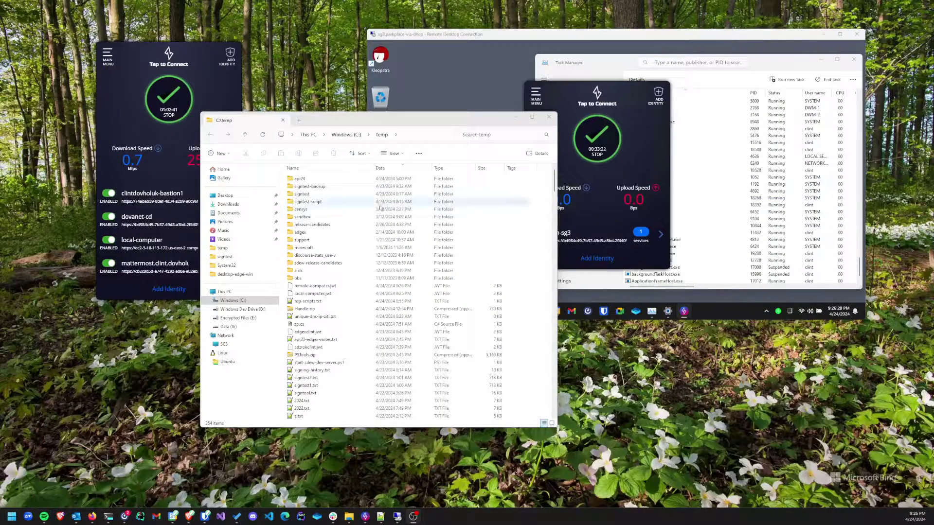
Paste remote-computer.jwt onto the remote desktop and enroll it in the remote Ziti Desktop Edge
left_click(311, 287)
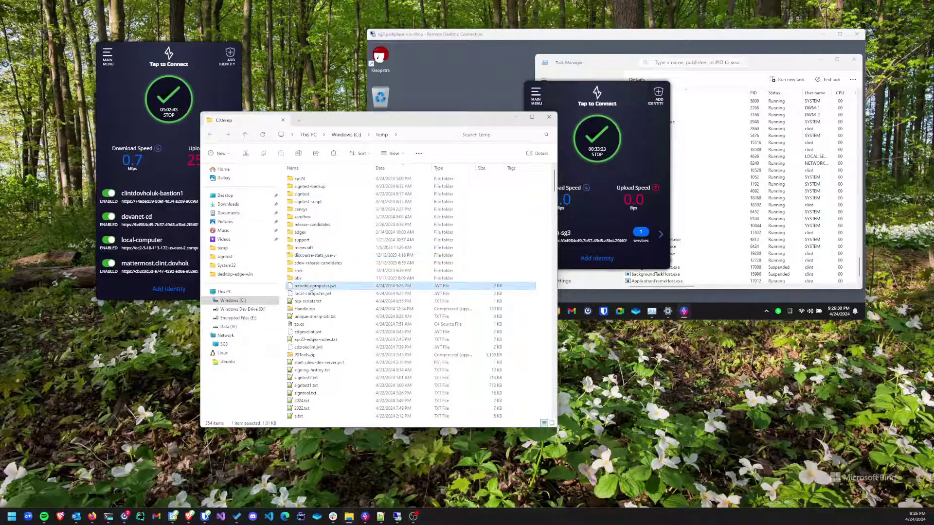
left_click(466, 60)
key("ctrl+v")
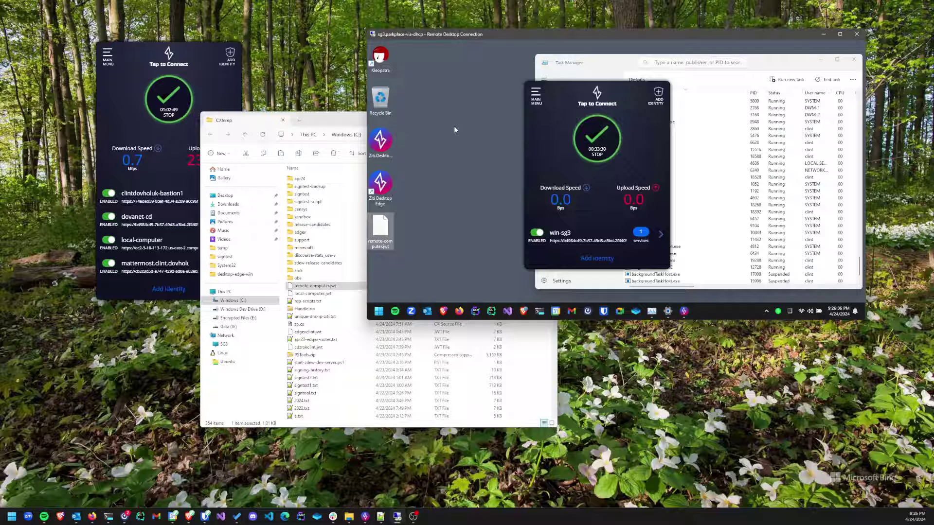
left_click(598, 259)
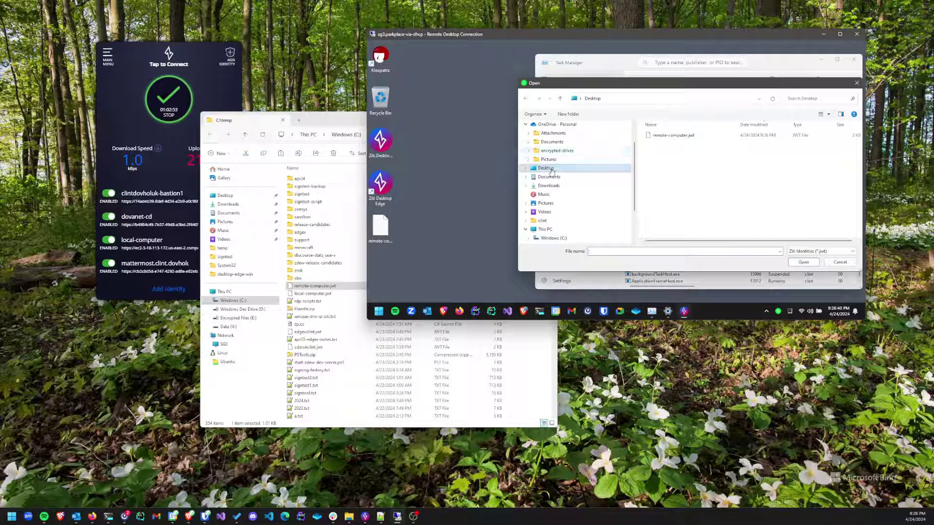
double_click(662, 136)
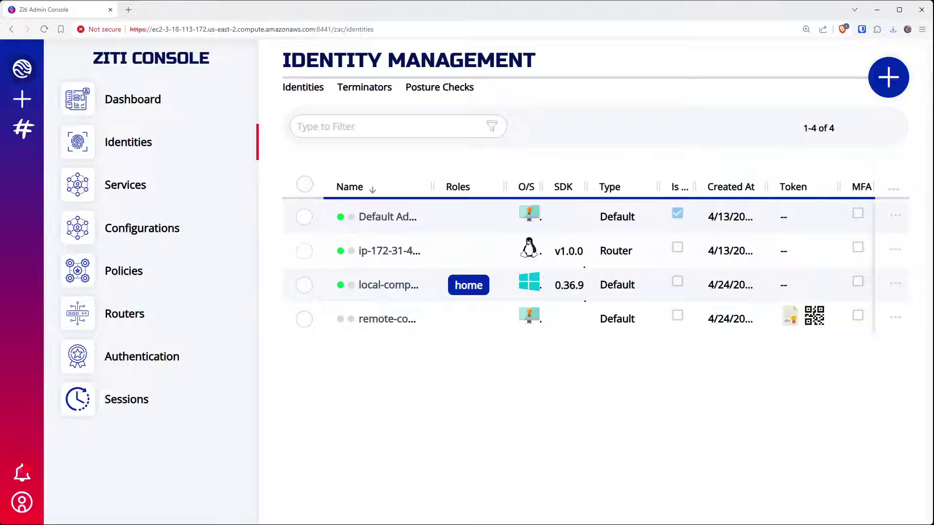
Reload the Identities page to see the updated status of local-computer and remote-computer
left_click(44, 29)
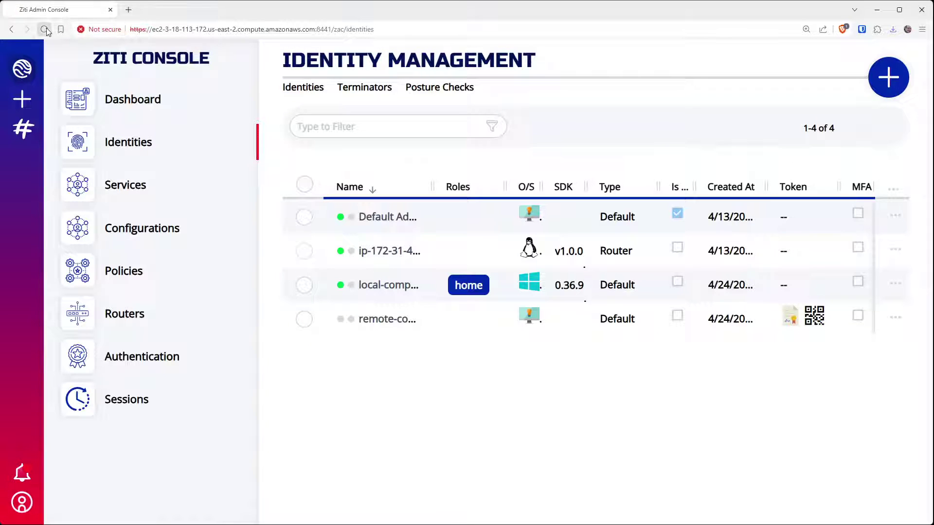
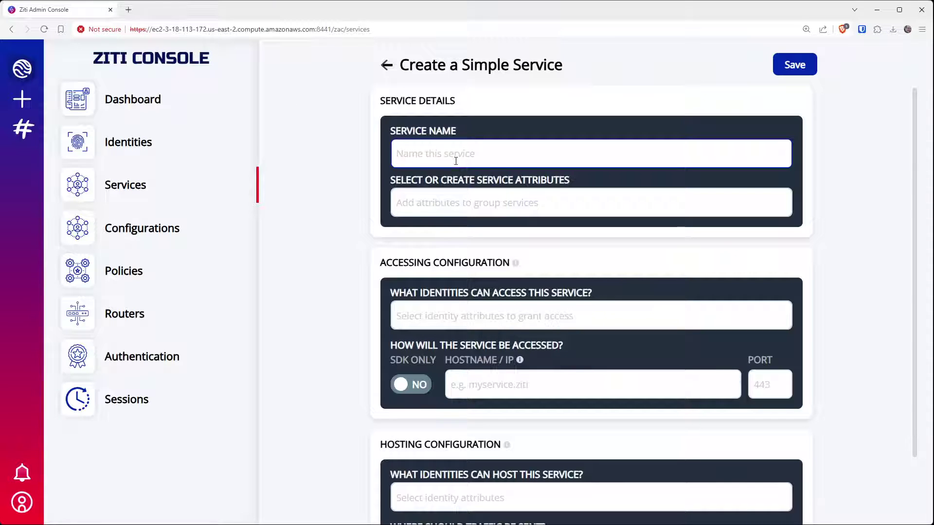
Name the service local-to-remote-rdp and list the identity attributes that can access it
type("local-to-remote-rdp")
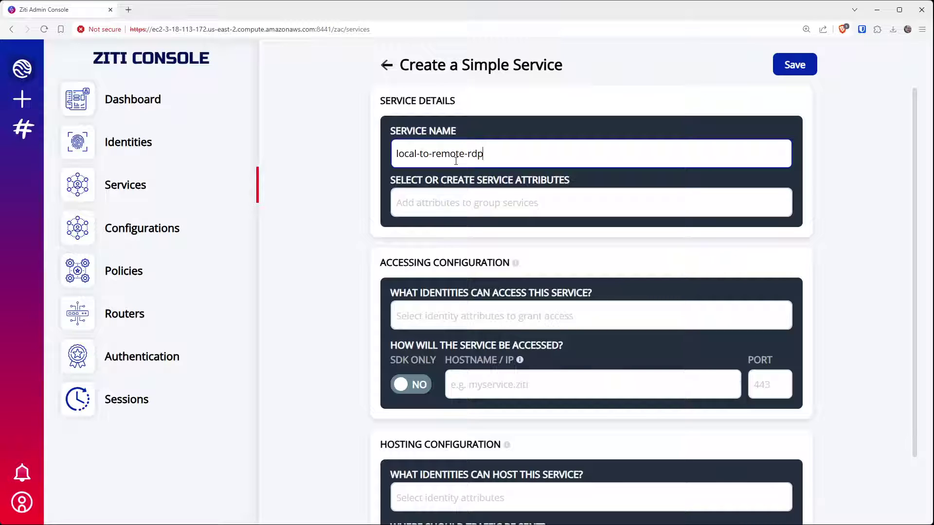
left_click(515, 200)
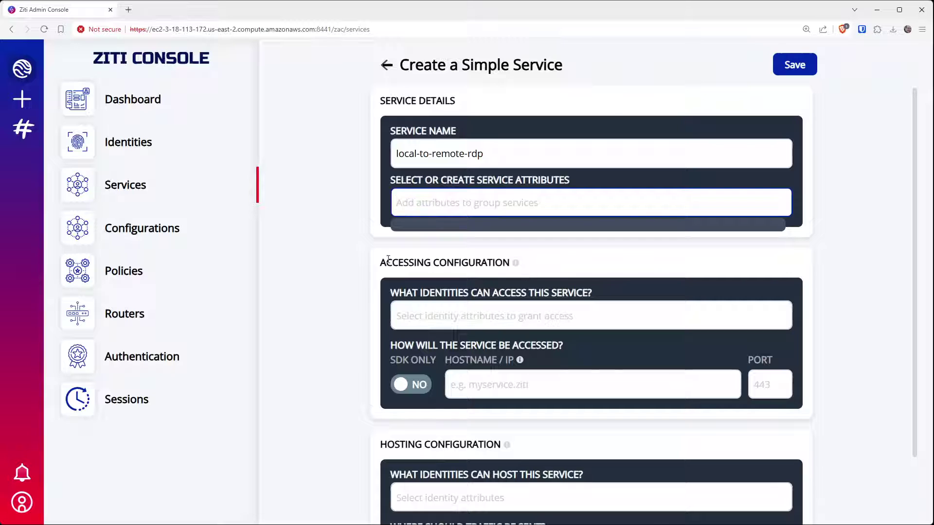
left_click_drag(392, 263, 511, 273)
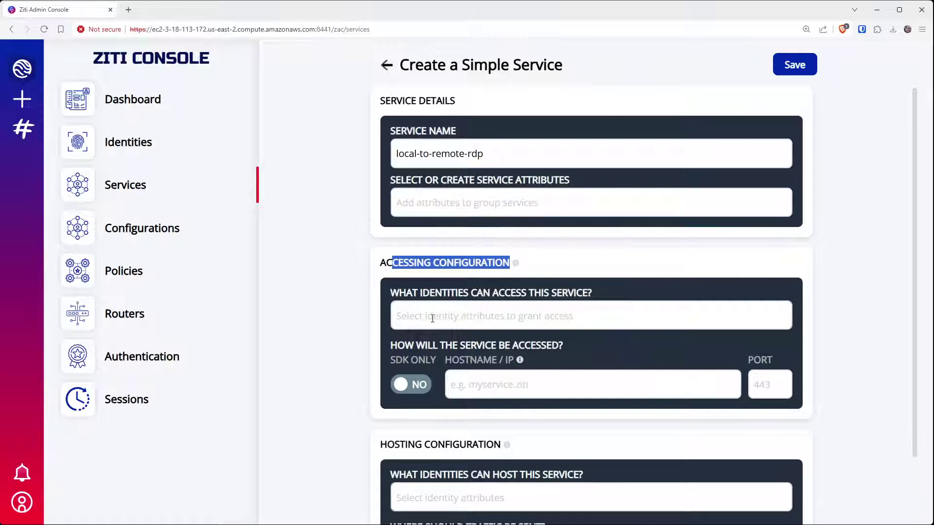
left_click(492, 311)
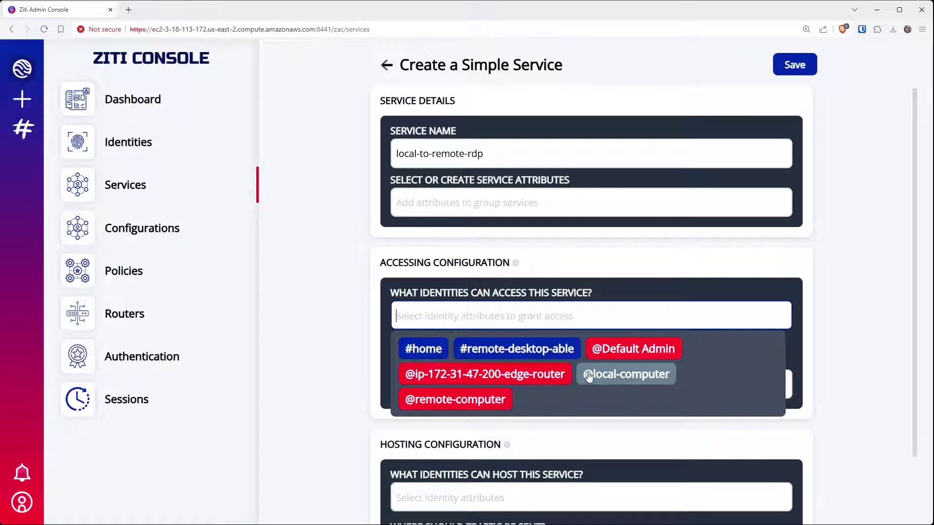
left_click(618, 374)
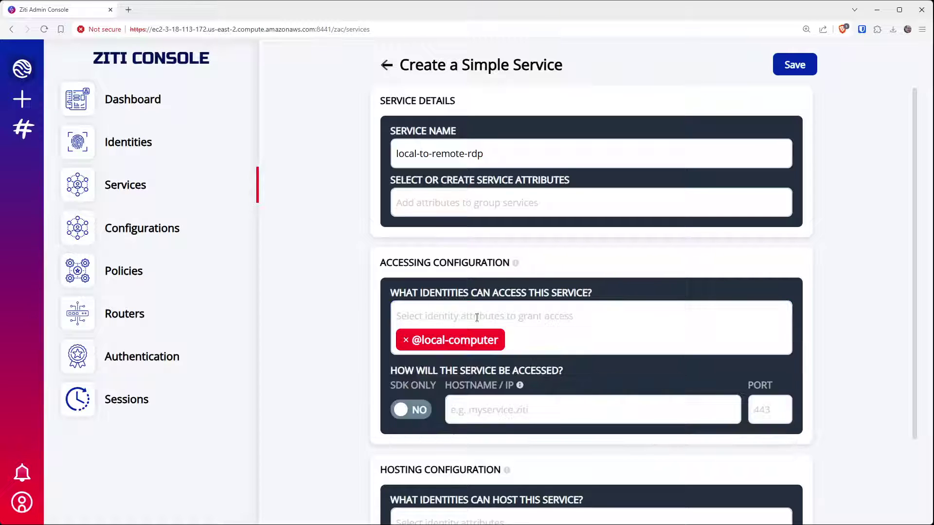
left_click_drag(396, 371, 536, 370)
left_click(489, 410)
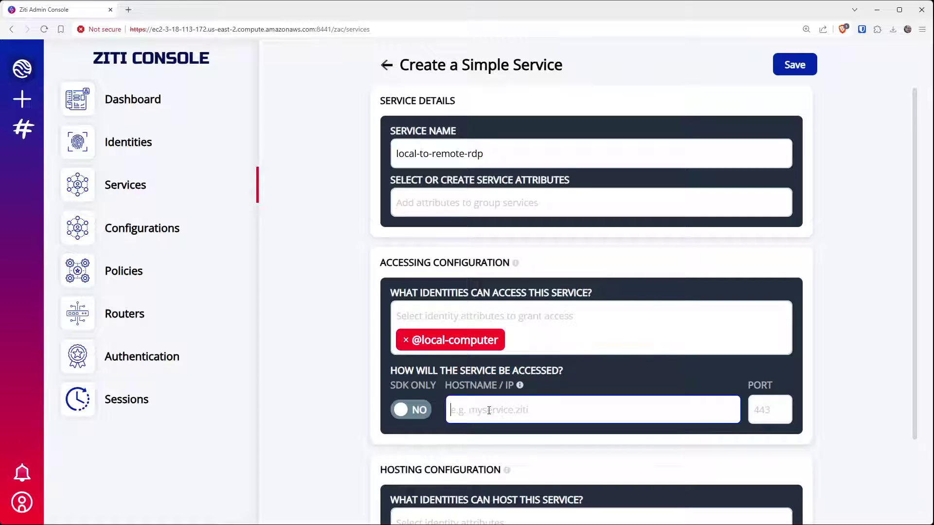
type("my.remo")
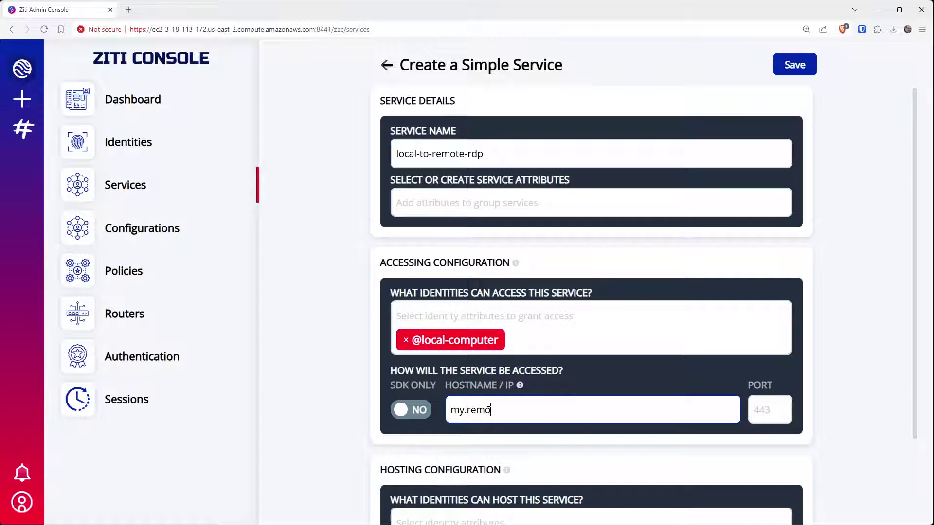
type("te.rdp")
left_click_drag(551, 414, 428, 413)
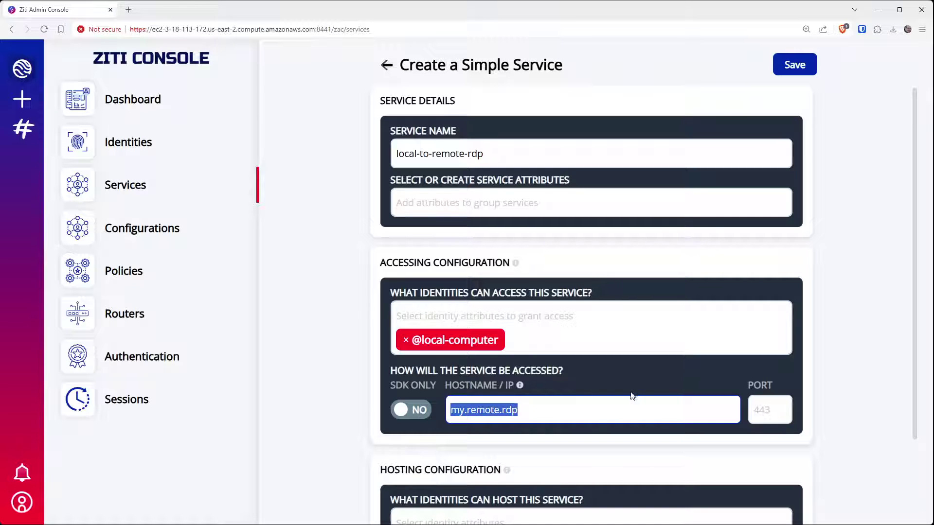
left_click(646, 408)
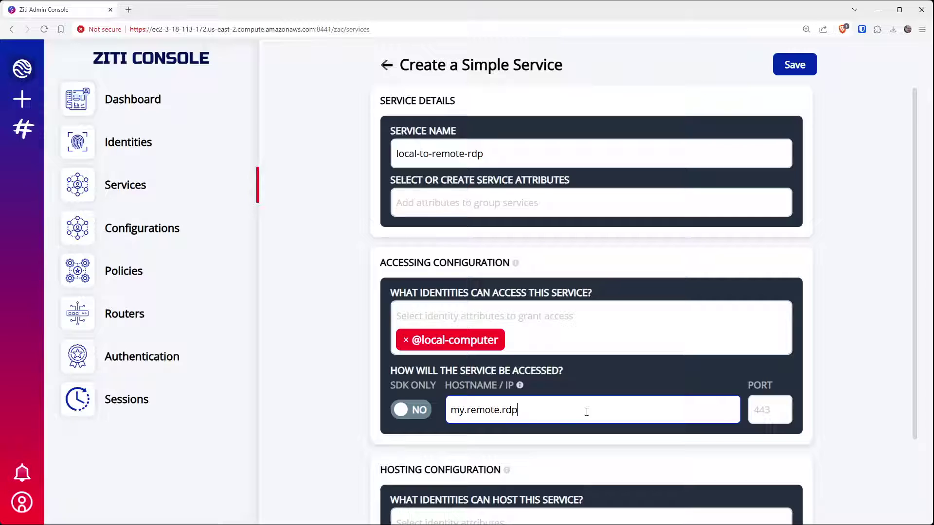
type(".ziti")
key("BackSpace")
key("BackSpace")
key("BackSpace")
key("BackSpace")
key("BackSpace")
type(".bologna")
key("BackSpace")
key("BackSpace")
key("BackSpace")
key("BackSpace")
key("BackSpace")
key("BackSpace")
key("BackSpace")
key("ctrl+a")
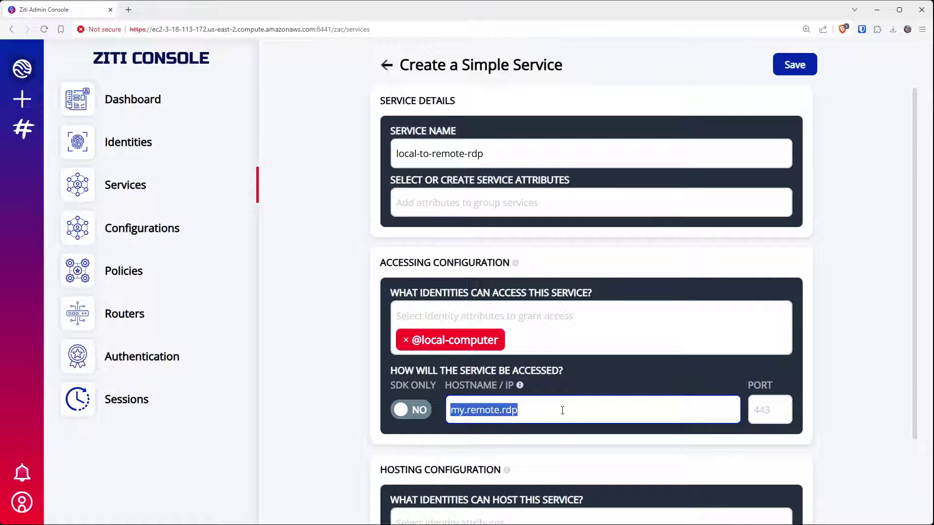
Set the intercept port to 3389
left_click(777, 409)
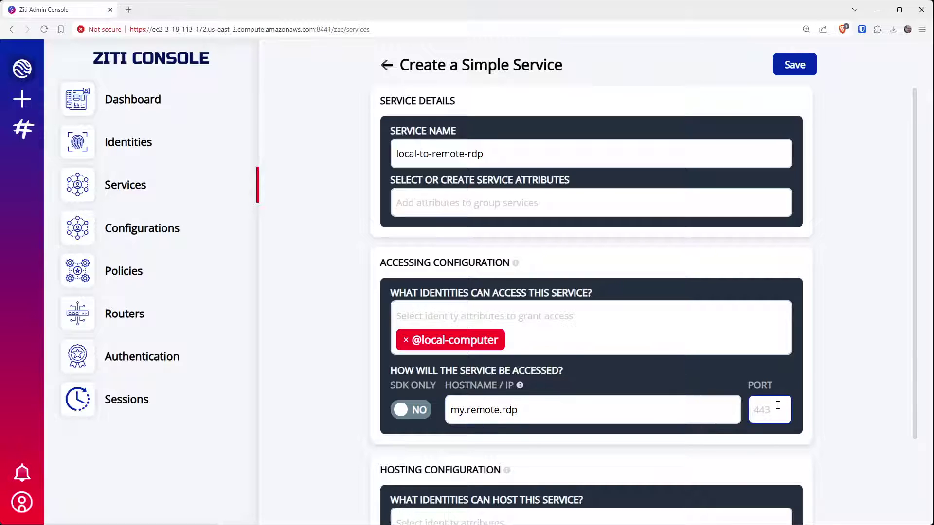
type("3389")
scroll(857, 270, "down", 2)
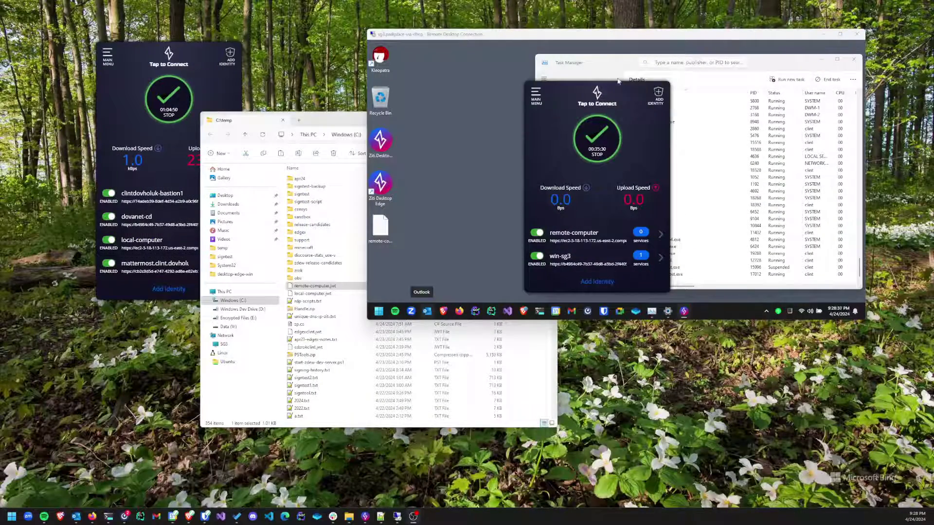
Restart the local Ziti Desktop Edge service by turning it off and back on
left_click_drag(604, 38, 635, 34)
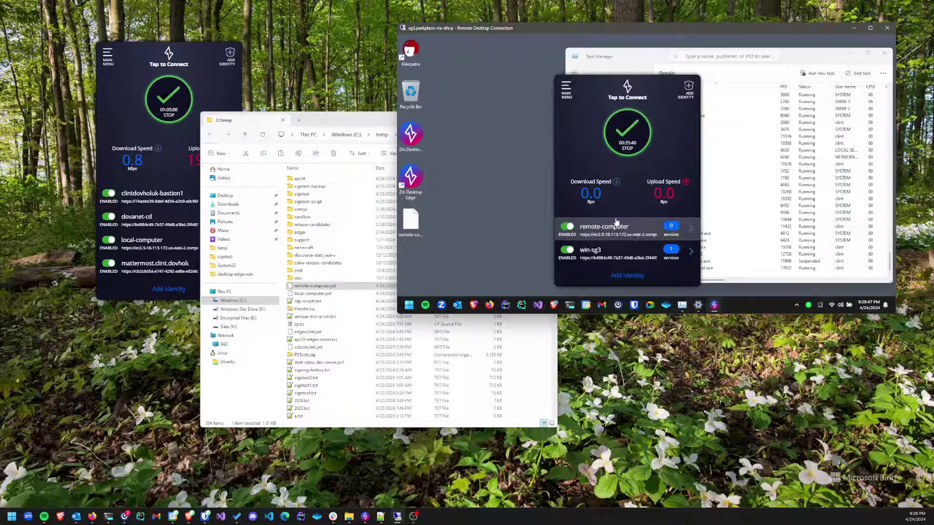
left_click(130, 66)
left_click(166, 59)
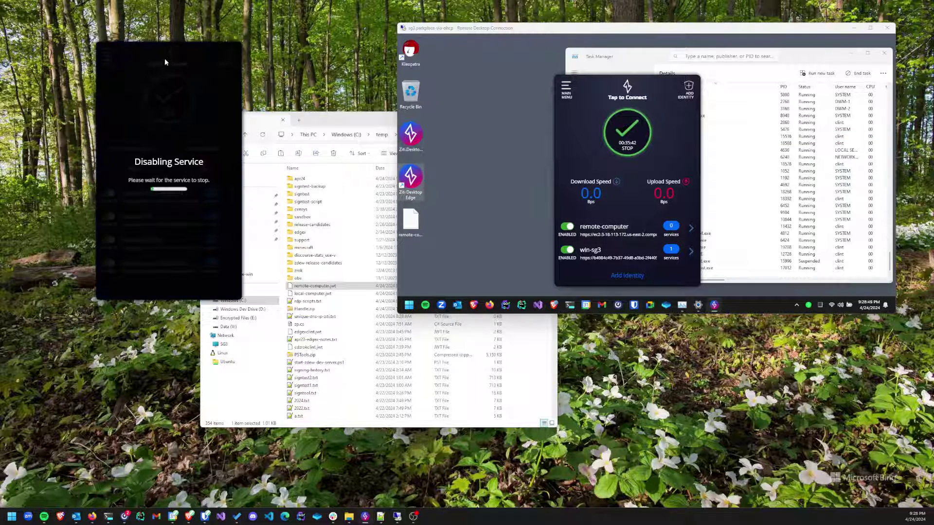
left_click(162, 109)
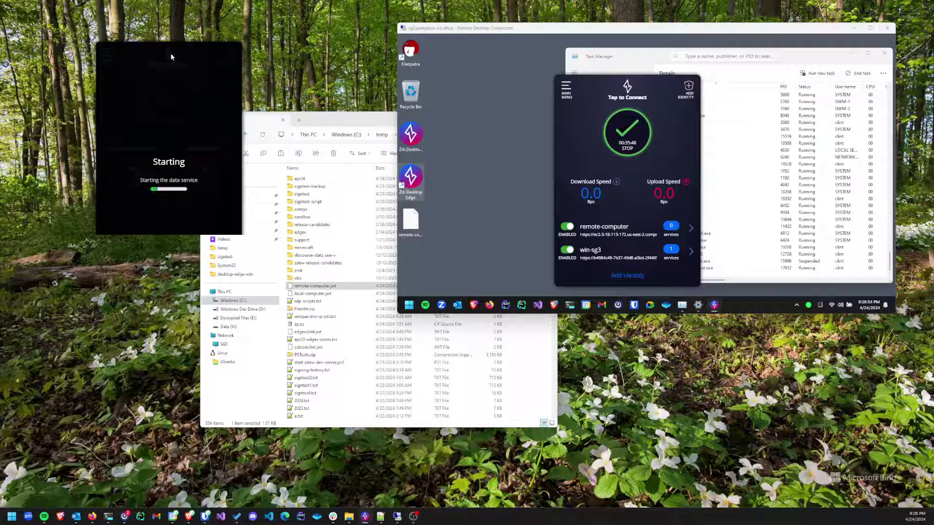
mouse_move(171, 57)
left_mouse_down()
mouse_move(148, 71)
mouse_move(172, 64)
mouse_move(154, 58)
left_mouse_up()
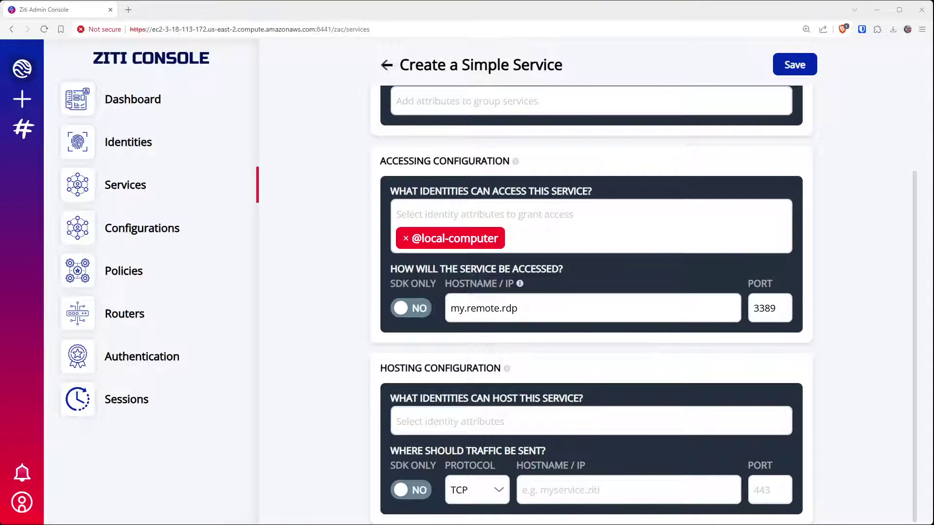
Set the hosting destination to 127.0.0.1 on port 3389
left_click(564, 491)
type("127.0.0.1")
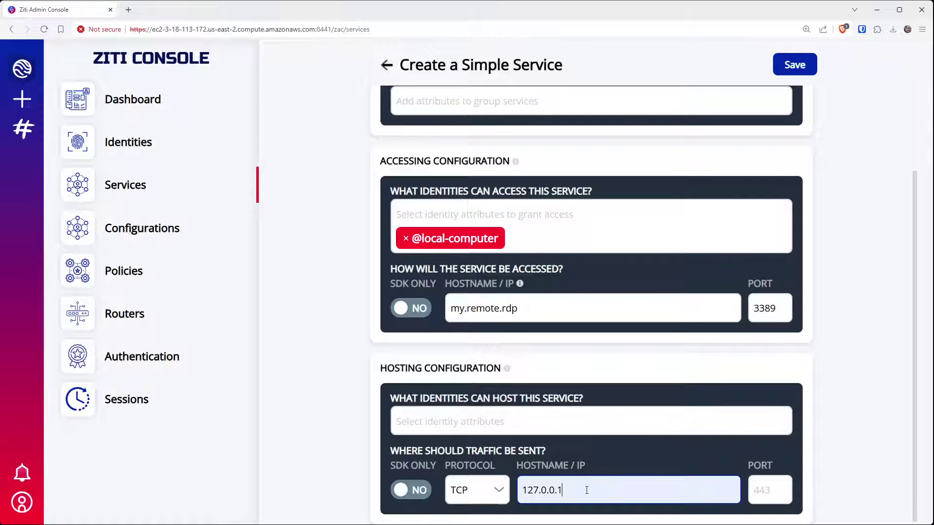
left_click(774, 490)
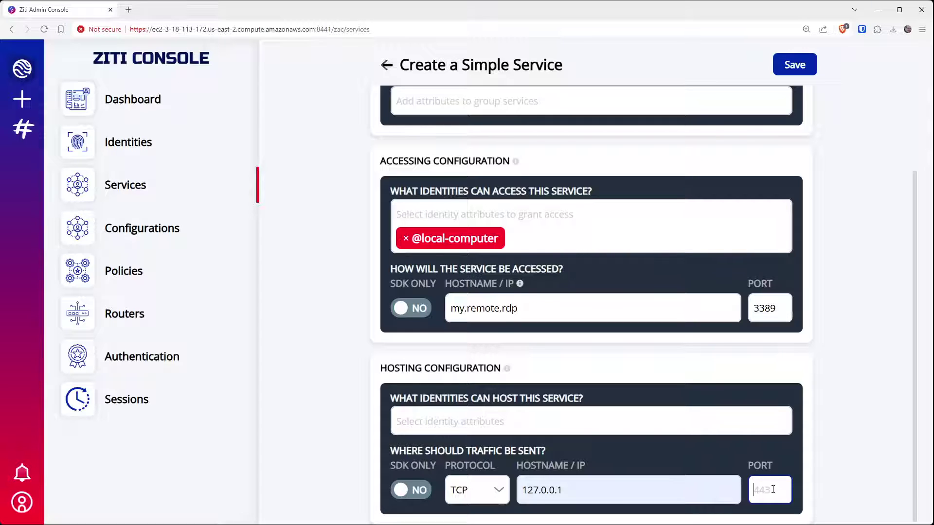
type("3389")
key("shift+Tab")
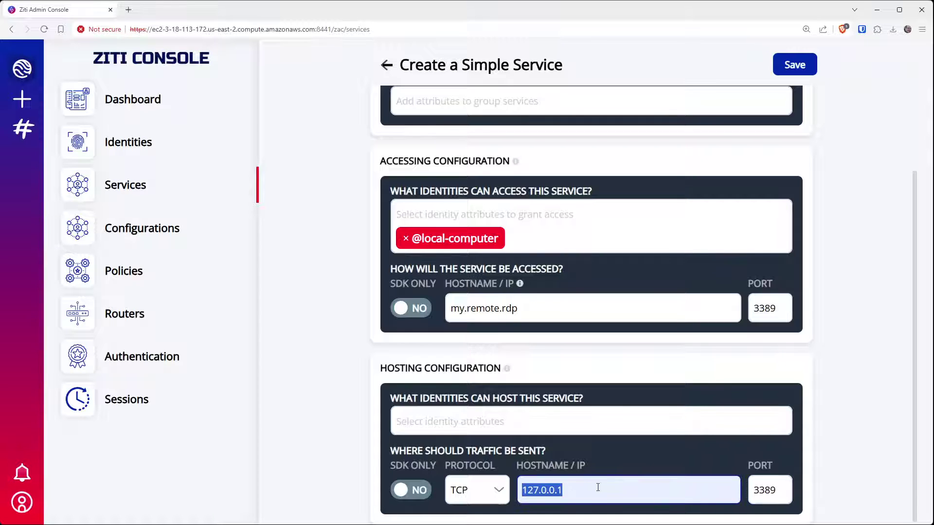
left_click(598, 488)
double_click(777, 490)
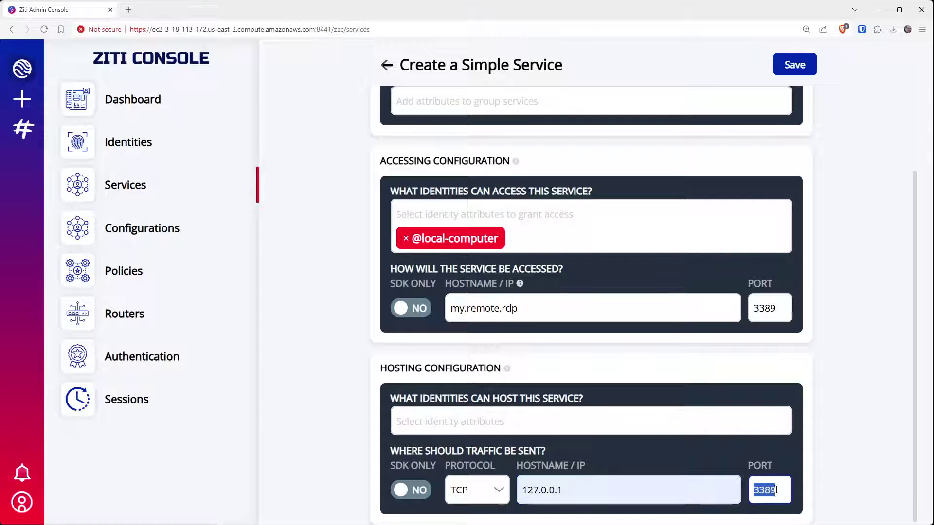
left_click(472, 419)
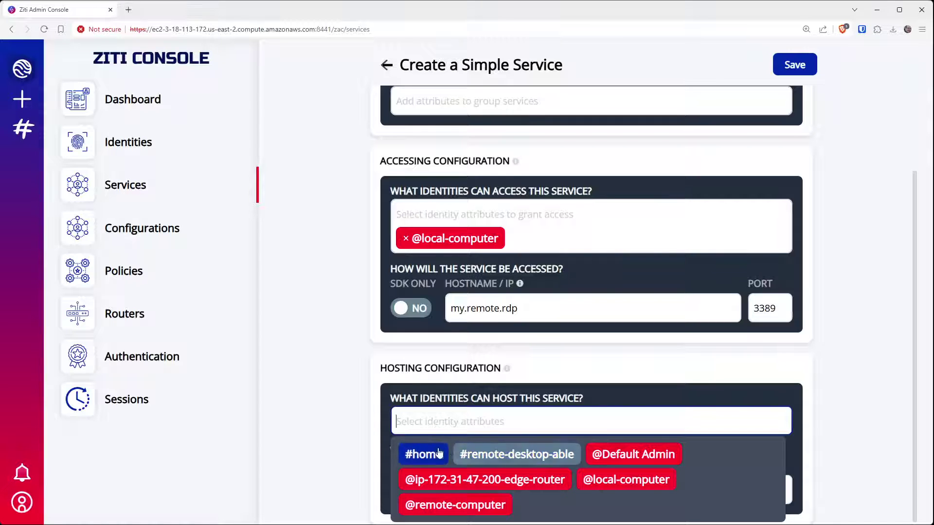
left_click(443, 504)
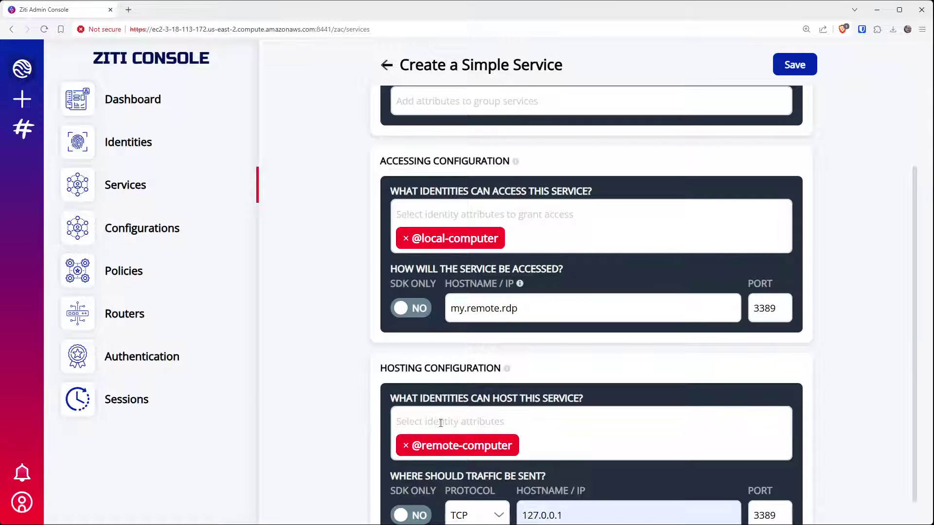
scroll(389, 423, "down", 1)
scroll(380, 348, "up", 3)
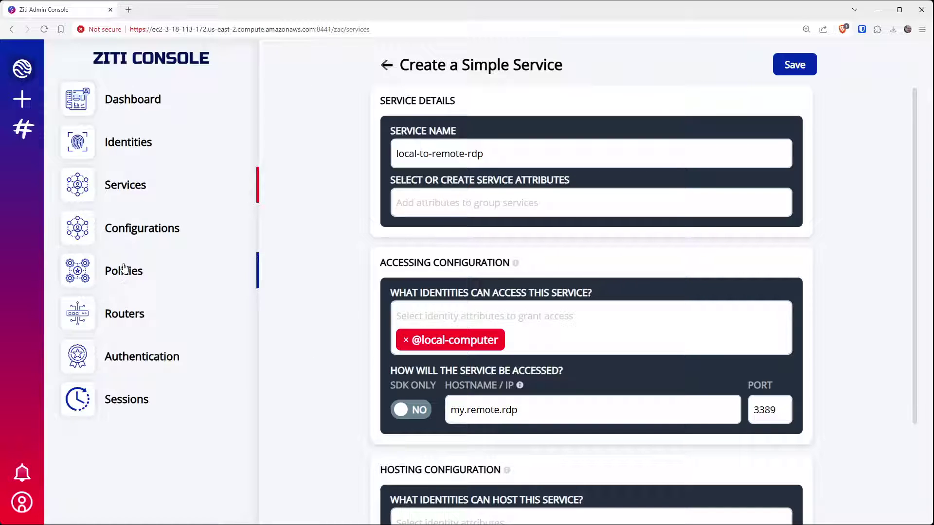
left_click(795, 66)
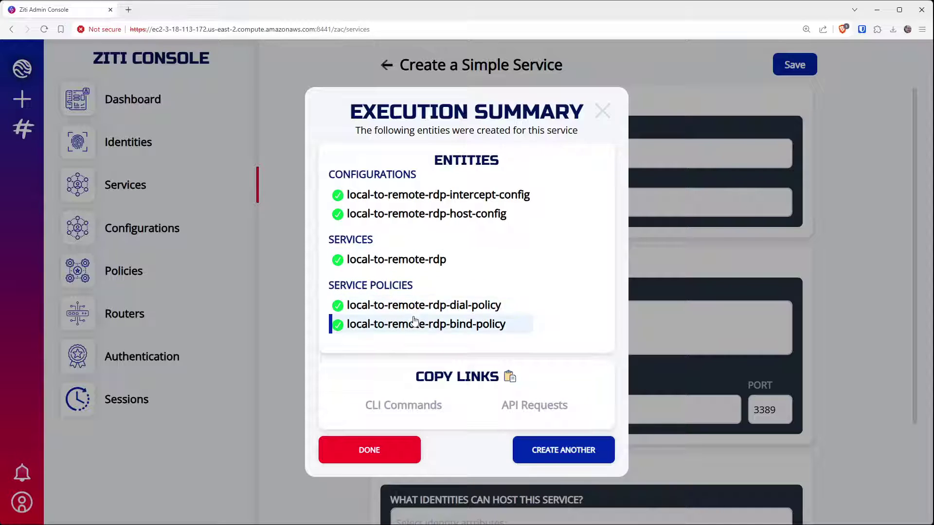
left_click(360, 452)
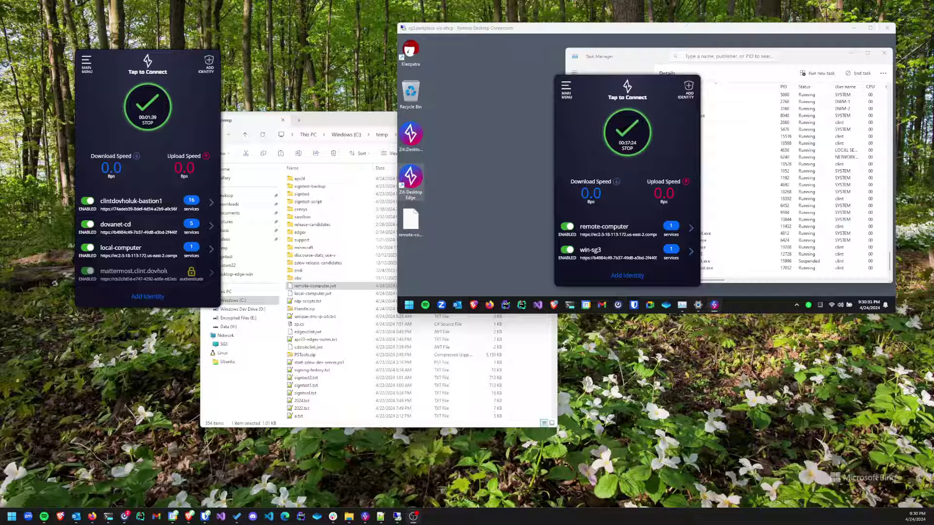
Check that local-computer lists local-to-remote-rdp, then close its identity details
left_click(127, 248)
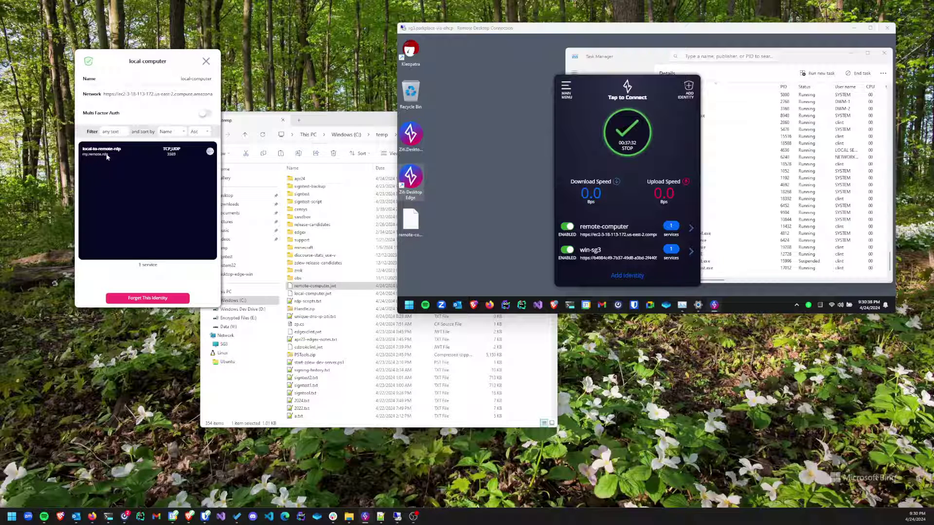
left_click(206, 61)
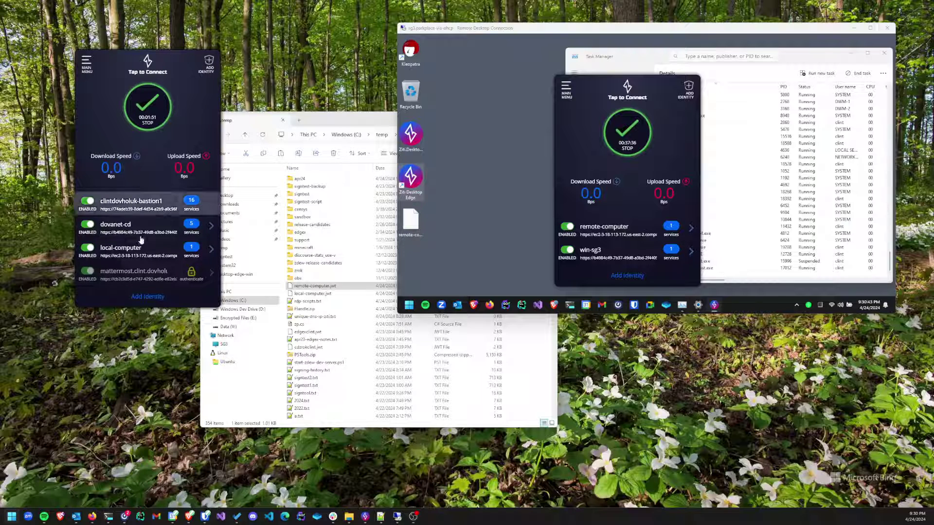
left_click(12, 517)
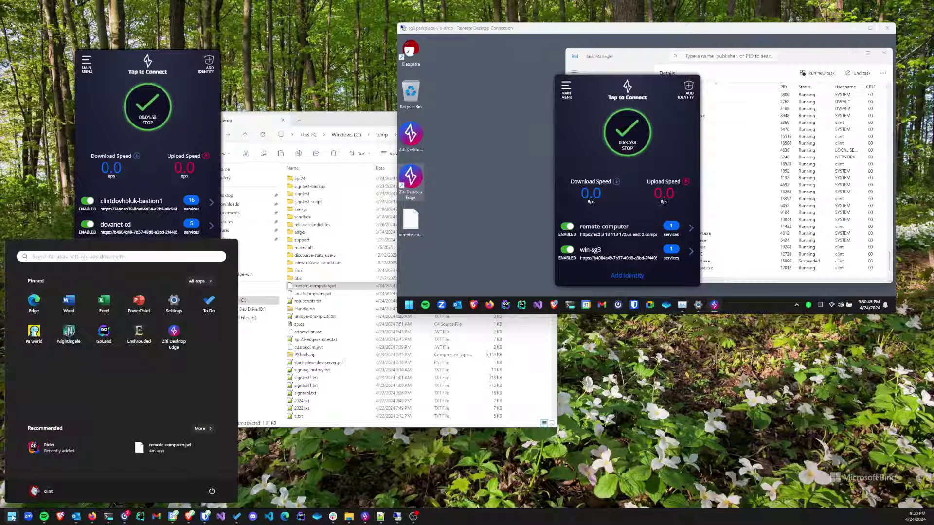
Launch Remote Desktop Connection and connect to my.remote.rdp instead of the old address
type("remo")
key("Return")
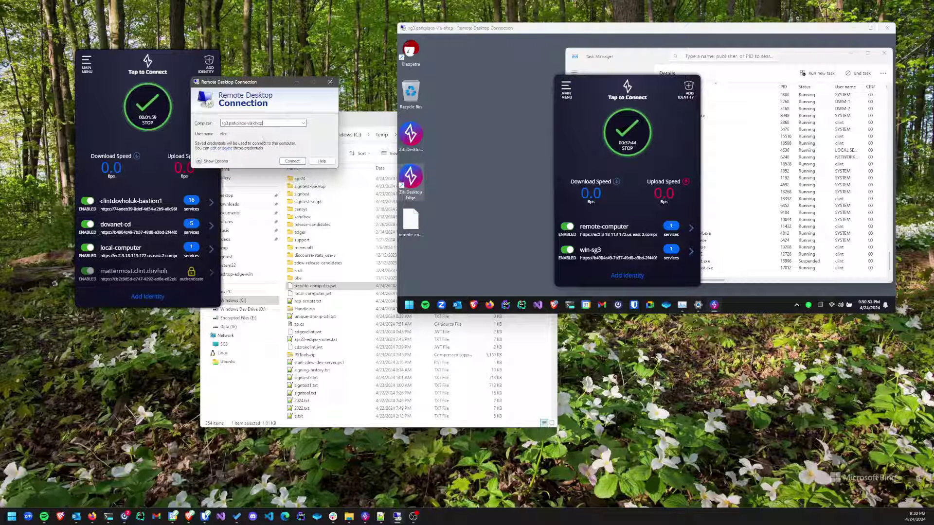
left_click(276, 124)
key("ctrl+a")
key("BackSpace")
type("my remote")
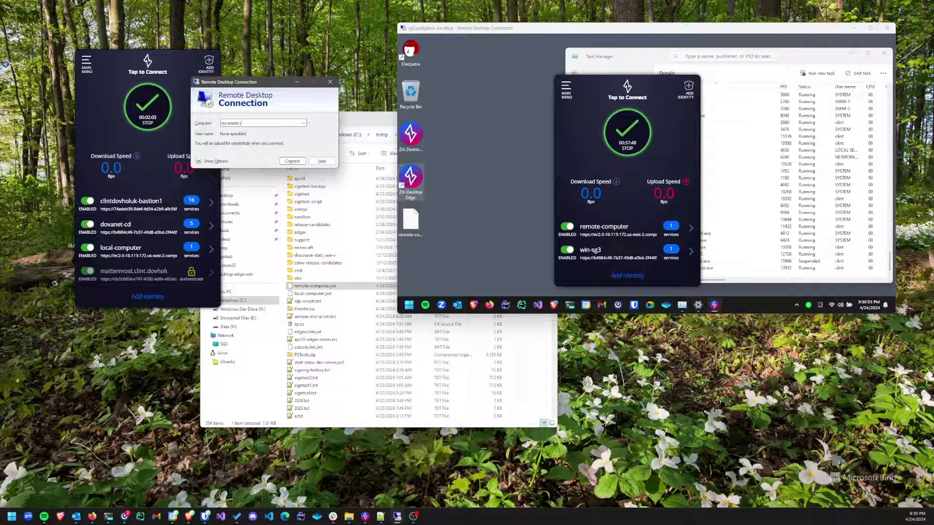
type(".rdp")
left_click(292, 161)
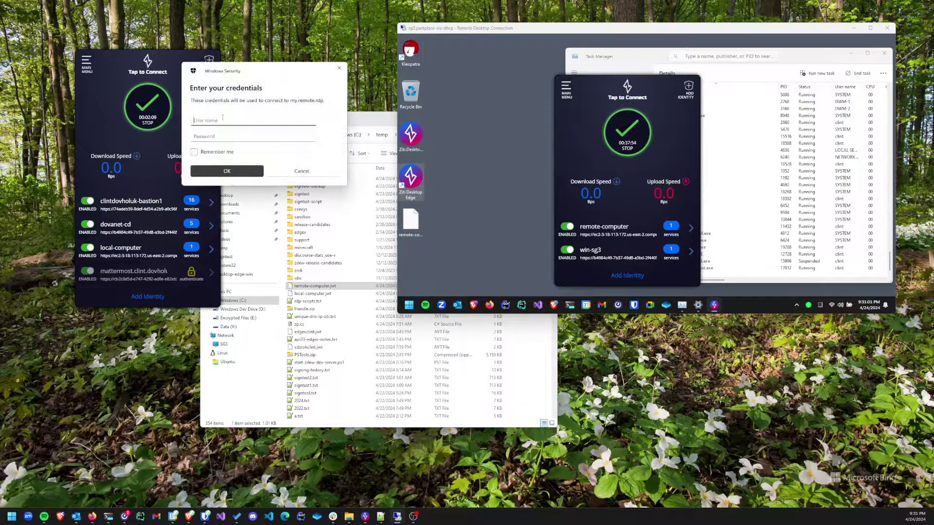
Log in with the remote account's user name and password and accept the certificate warning
type("clint")
key("Tab")
type("••••")
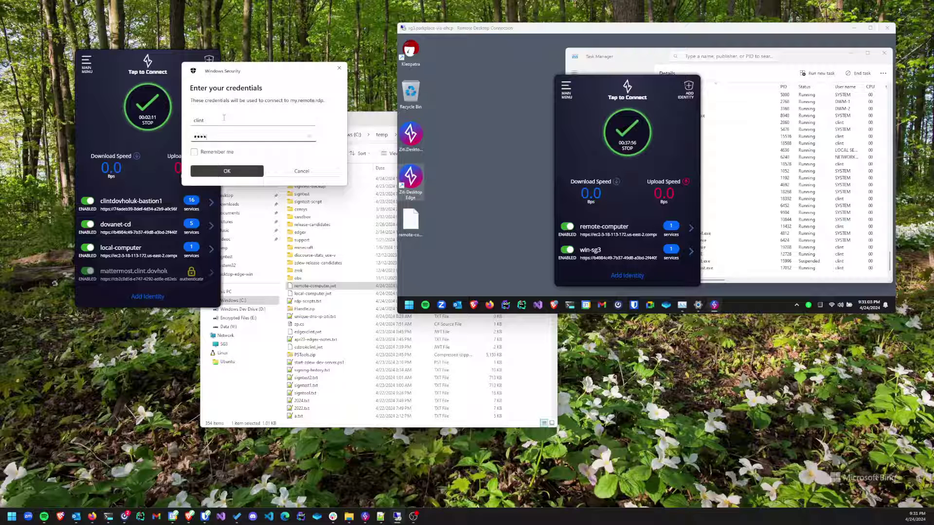
key("Return")
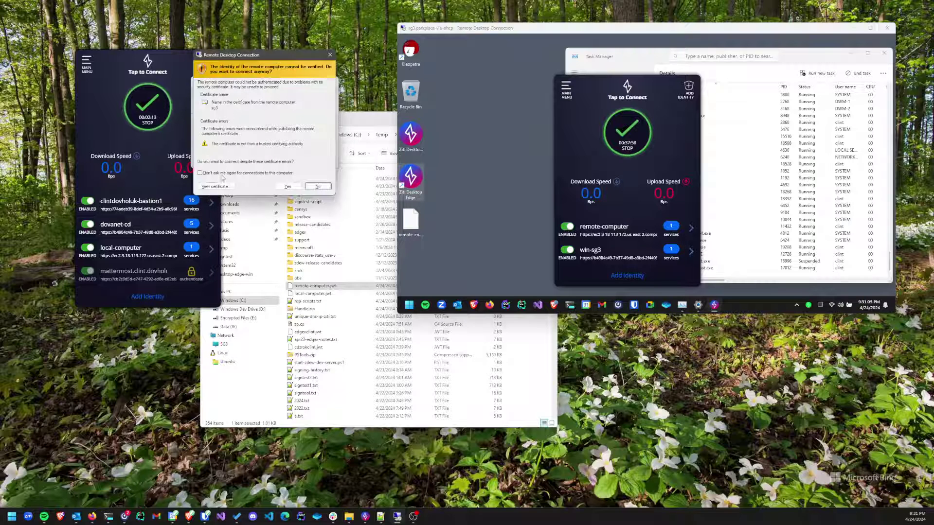
left_click(288, 187)
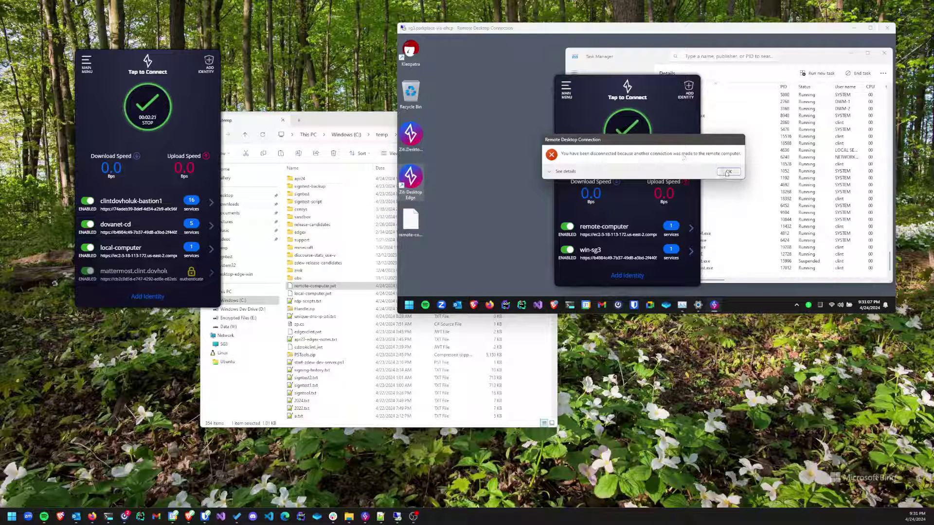
Dismiss the old session's disconnect notice and move the my.remote.rdp window to the top
left_click_drag(64, 174, 498, 208)
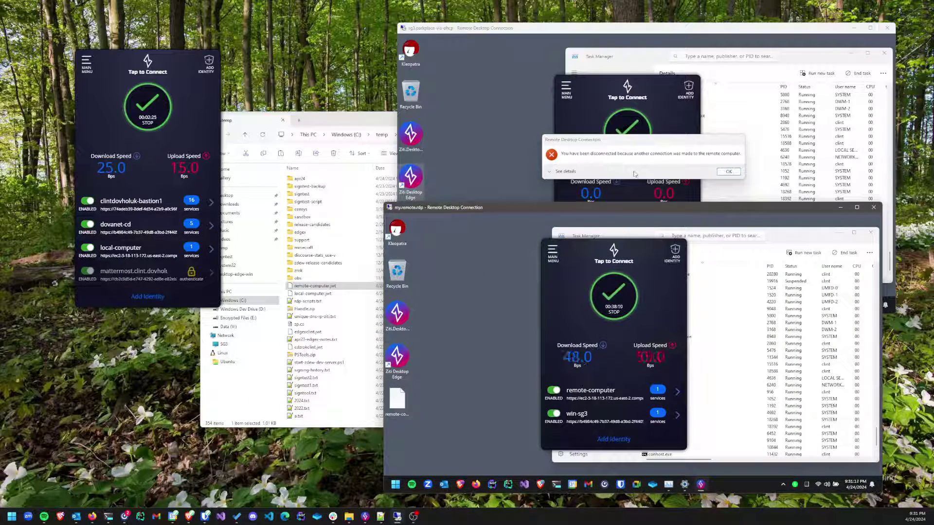
left_click(728, 172)
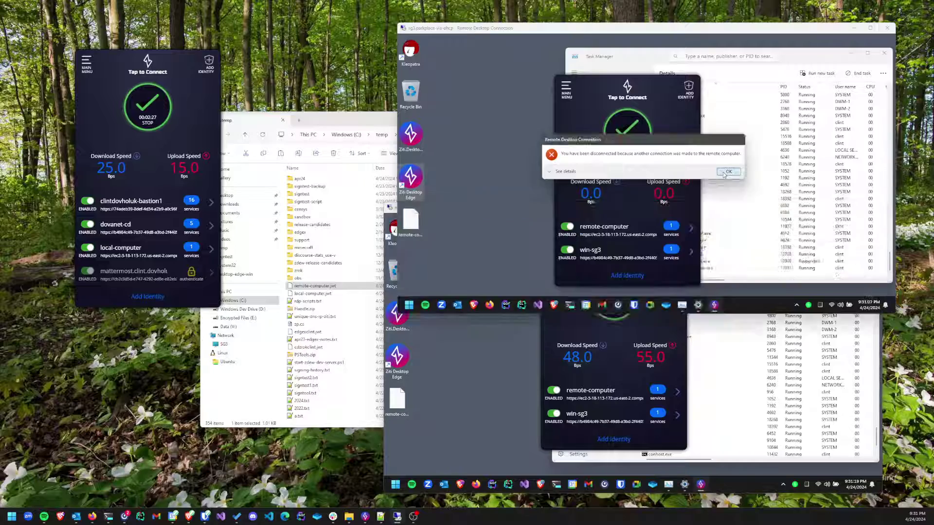
left_click_drag(575, 209, 602, 52)
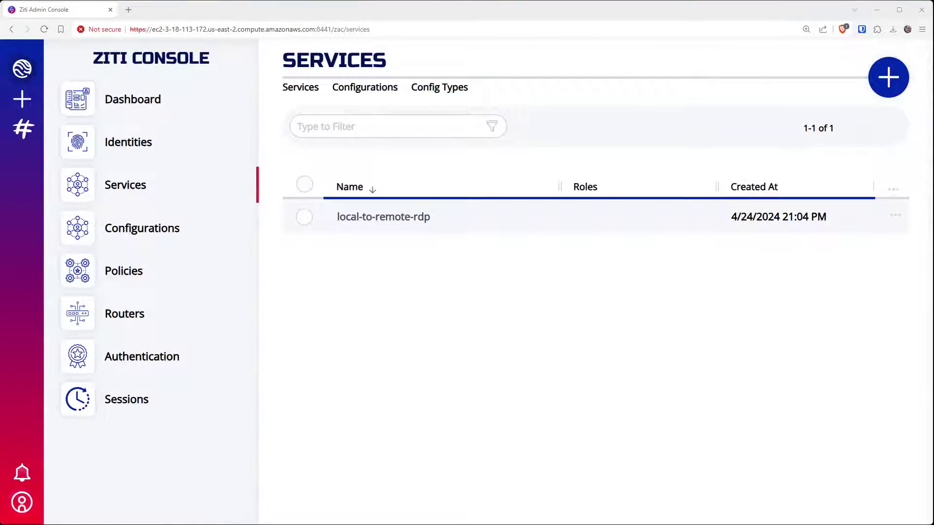
Log out of the Ziti Admin Console from the profile menu
left_click(22, 502)
left_click(100, 504)
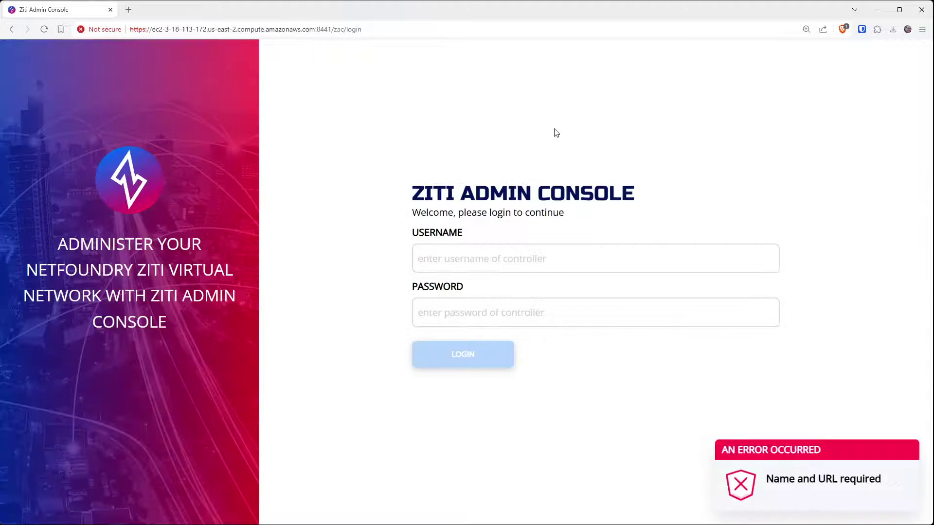